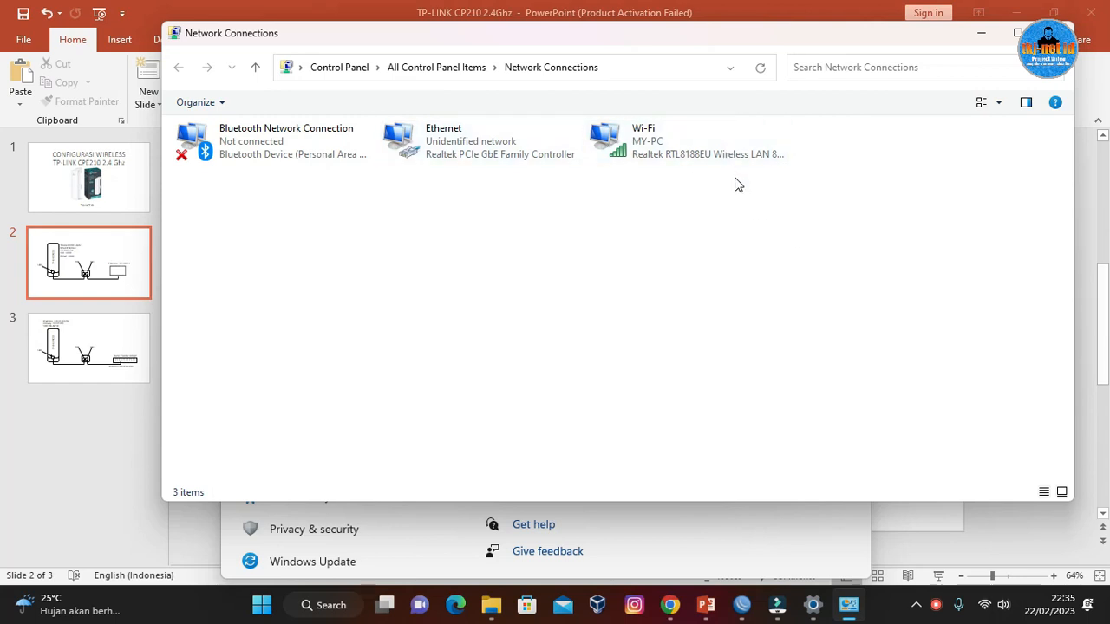
Disconnect the computer from the MY-PC Wi-Fi network and minimize the WinBox window.
left_click(976, 606)
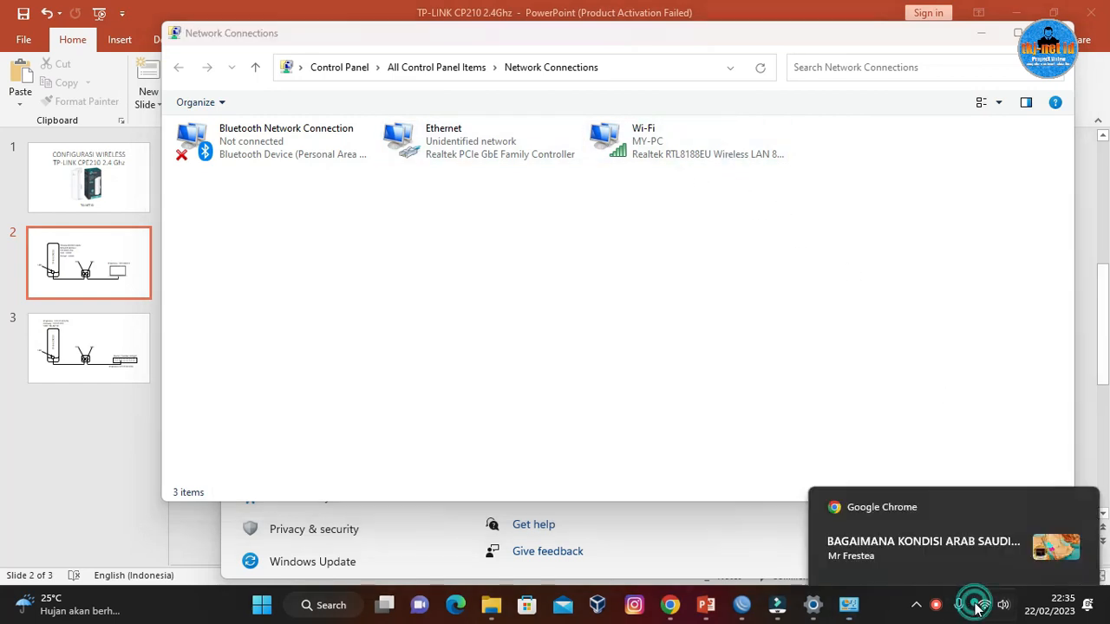
left_click(901, 350)
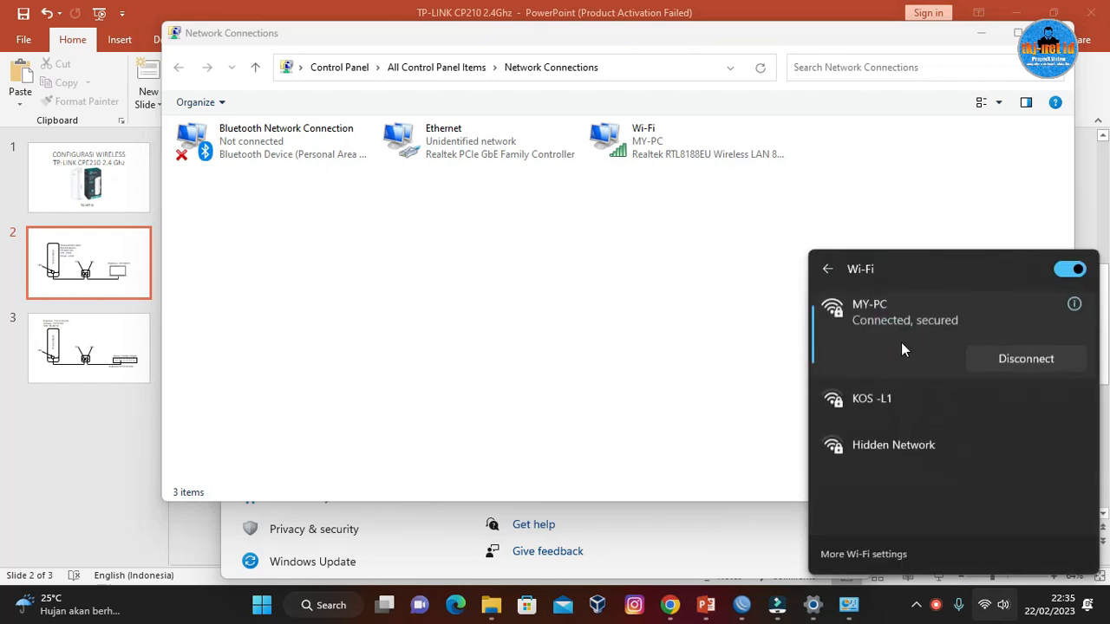
left_click(1011, 359)
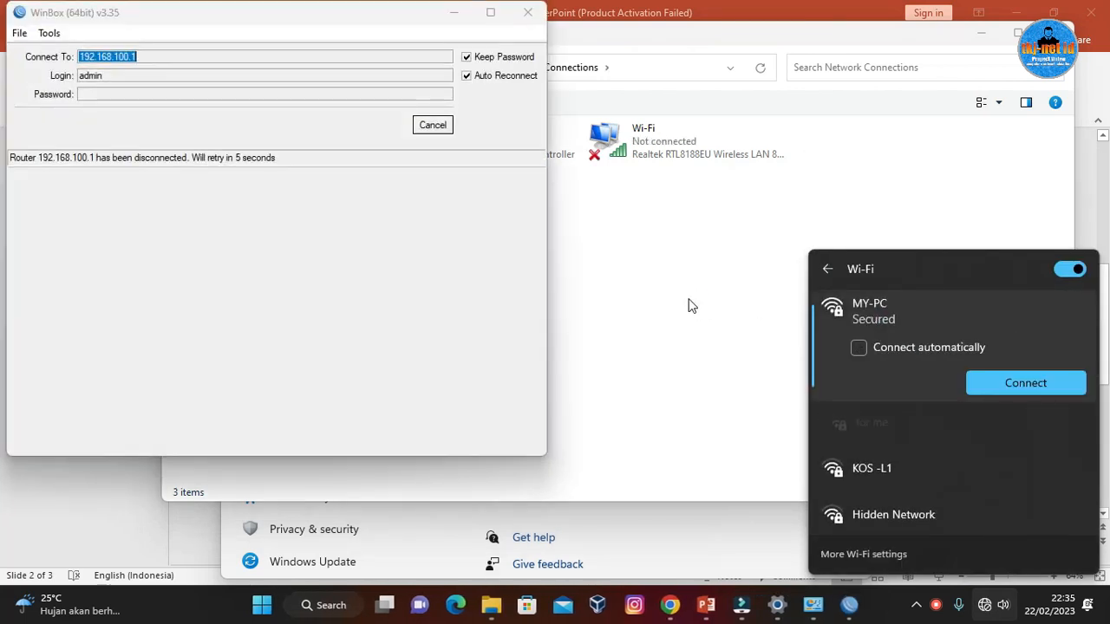
left_click(466, 24)
left_click(700, 253)
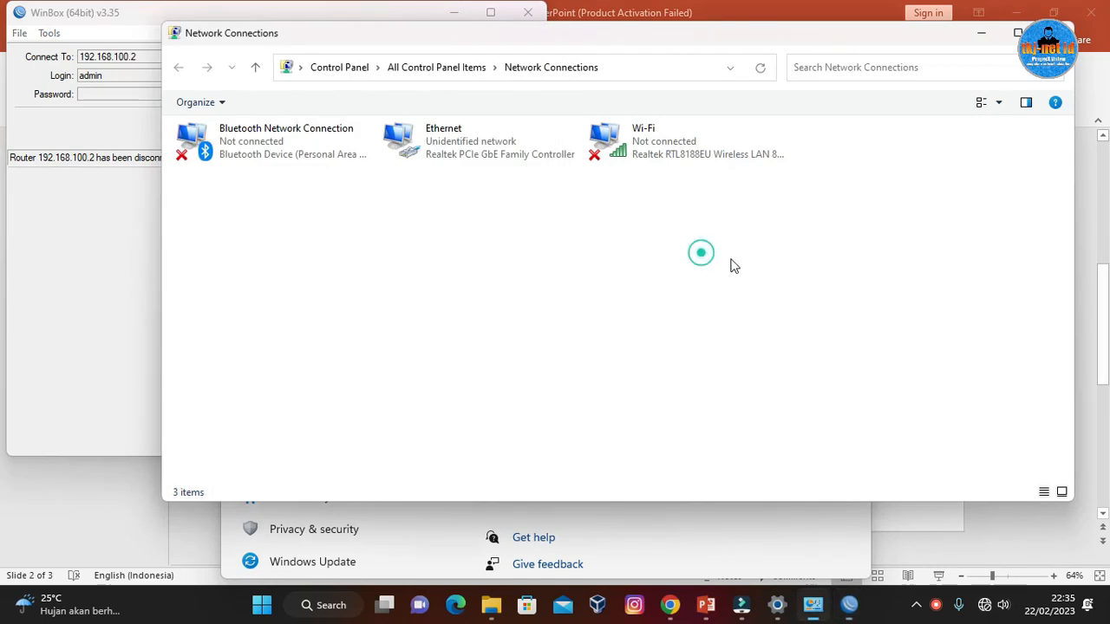
left_click(448, 16)
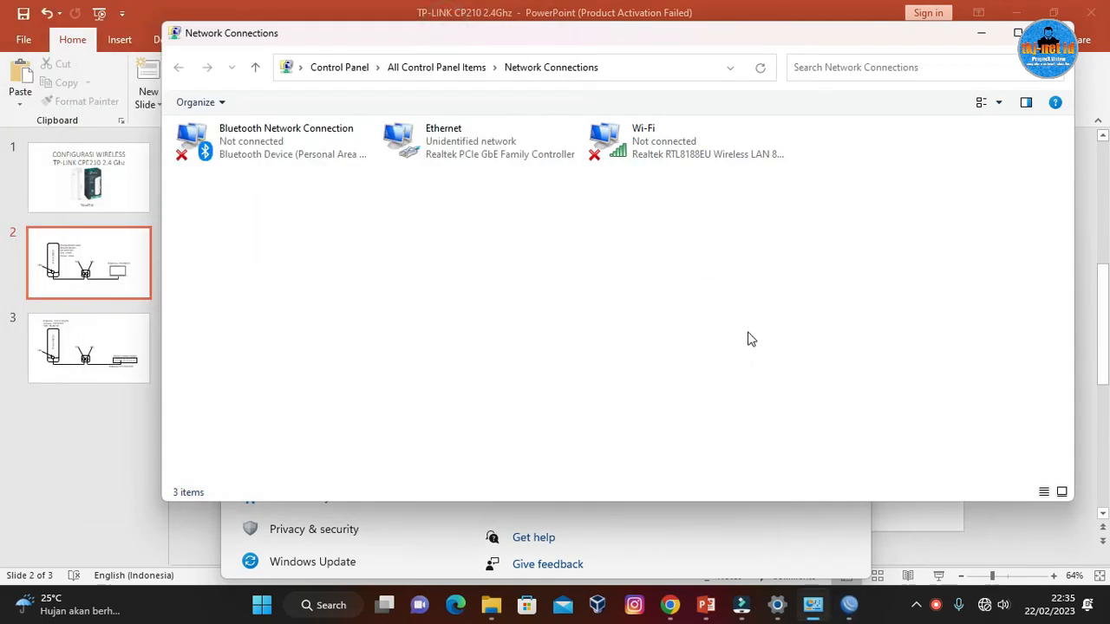
left_click(657, 161)
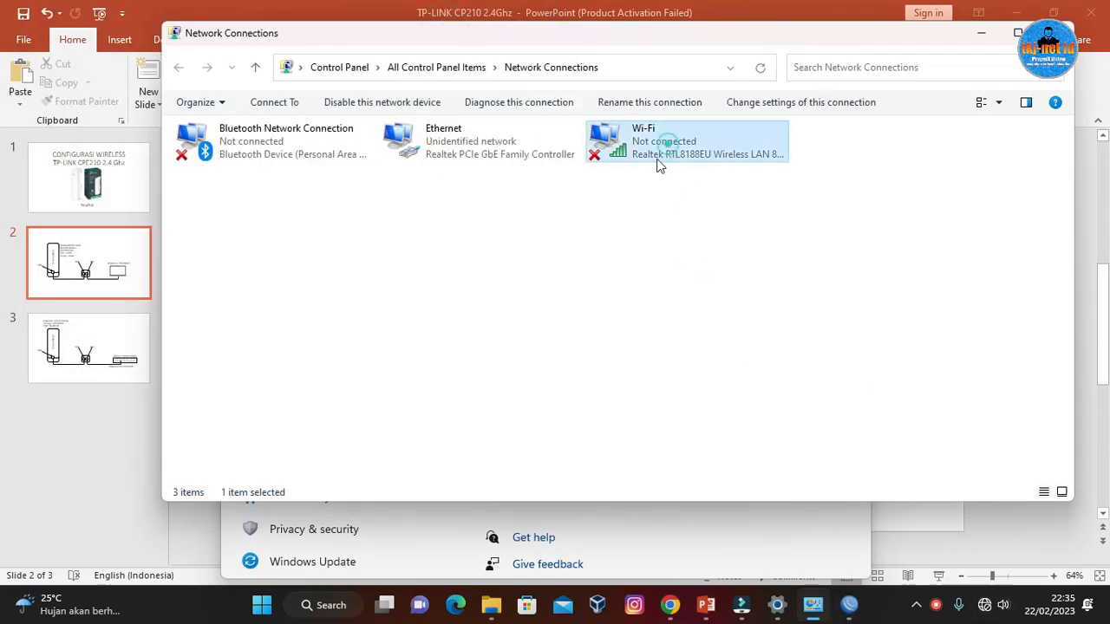
left_click(300, 151)
double_click(659, 154)
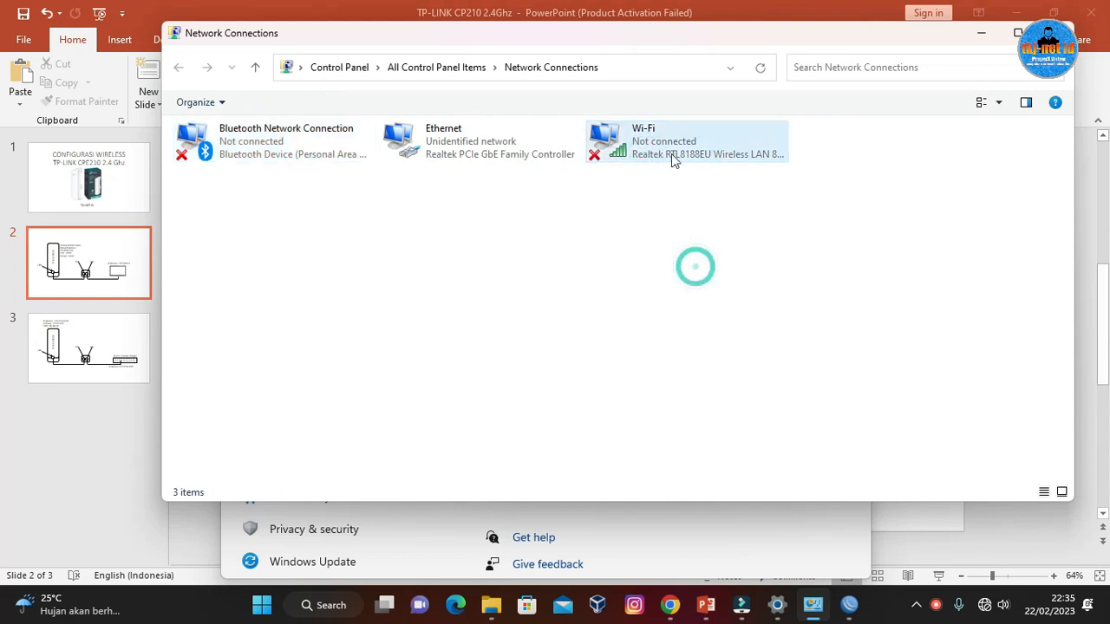
left_click(320, 135)
left_click(532, 245)
left_click(471, 154)
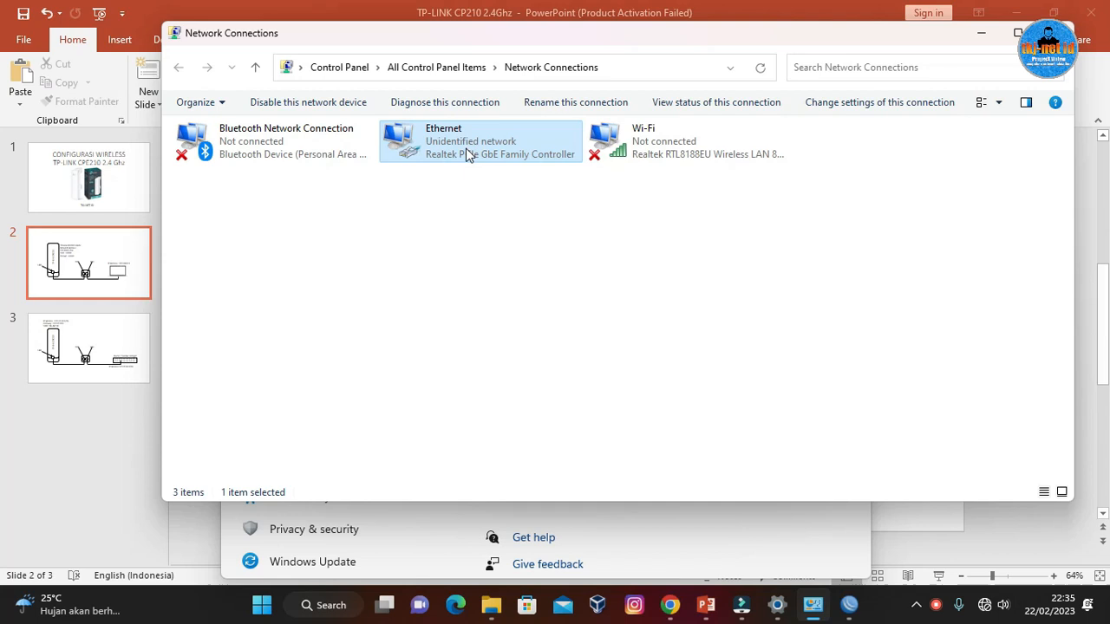
Check the laptop's IP address on the network diagram slide and open the Ethernet adapter's Internet Protocol Version 4 (TCP/IPv4) properties.
left_click(963, 523)
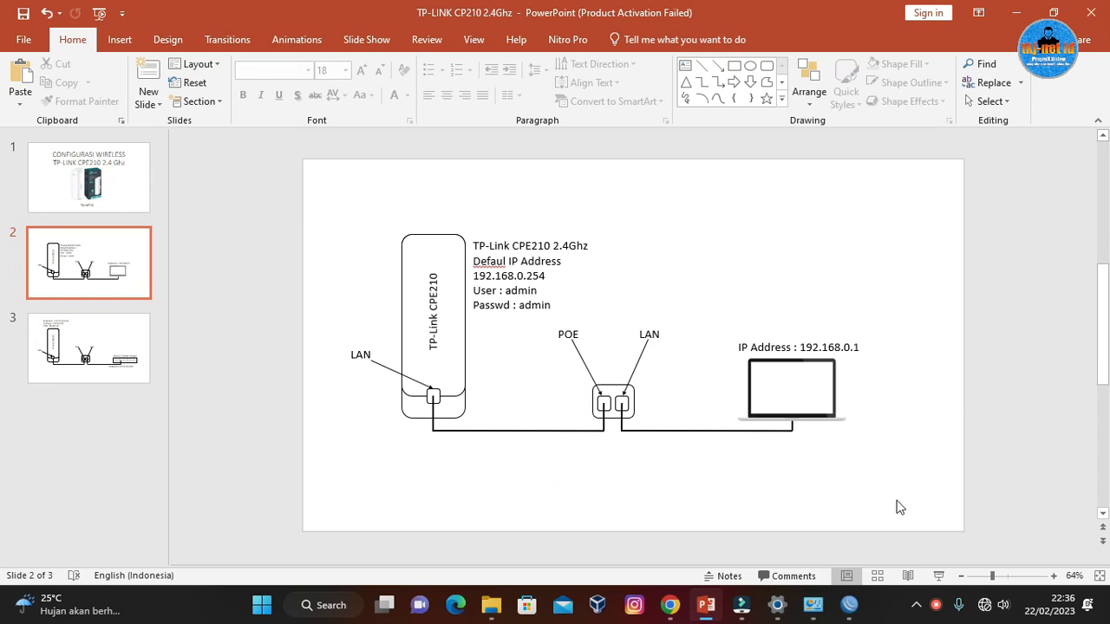
left_click(814, 605)
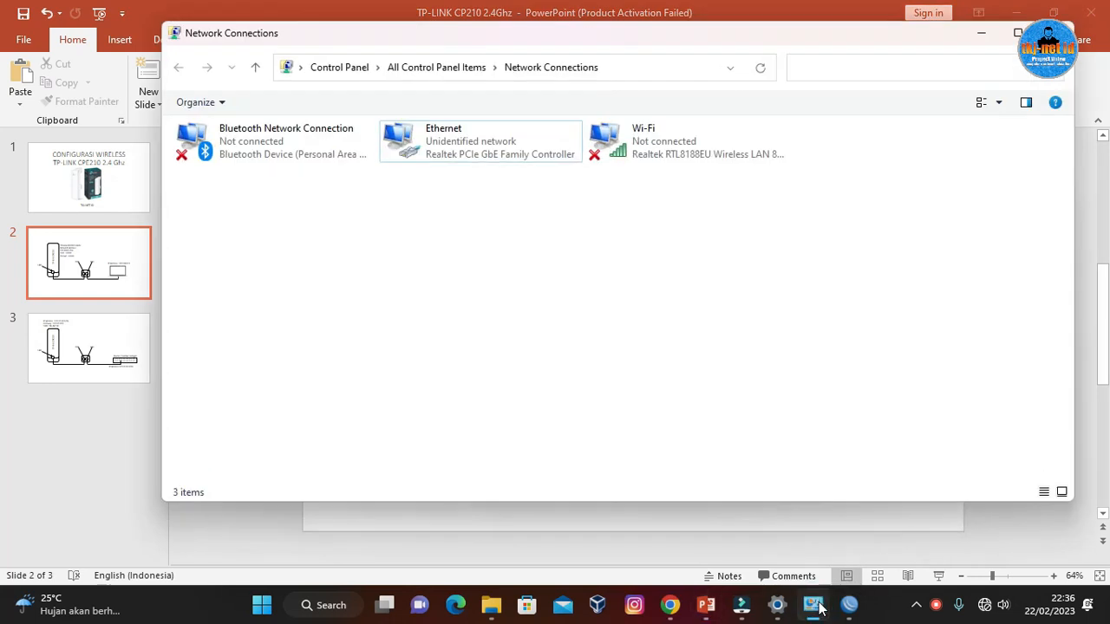
right_click(452, 152)
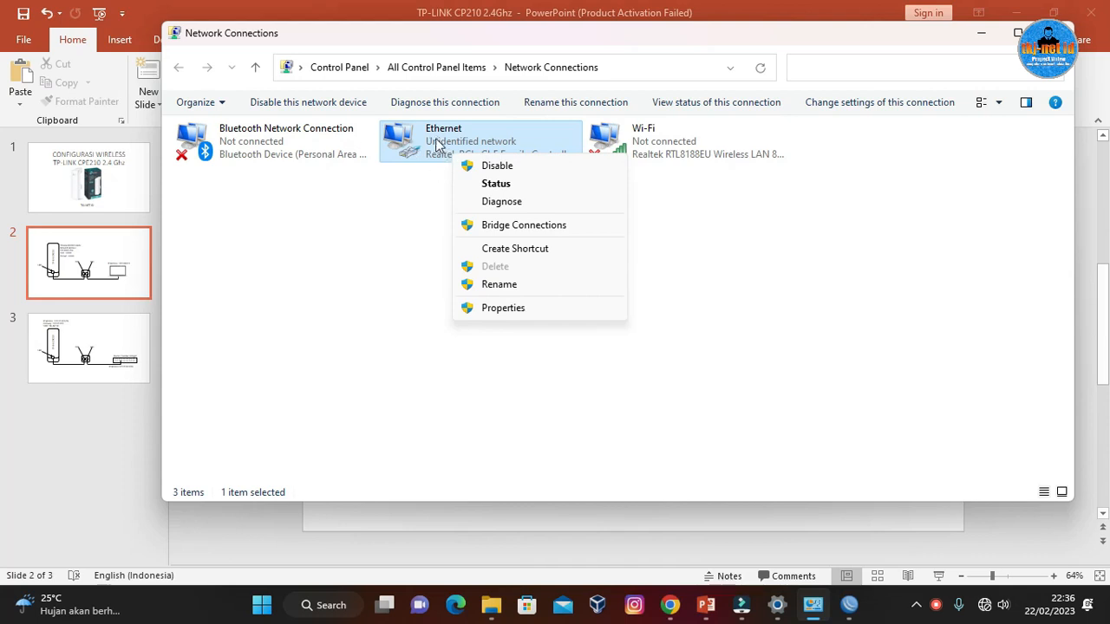
left_click(530, 308)
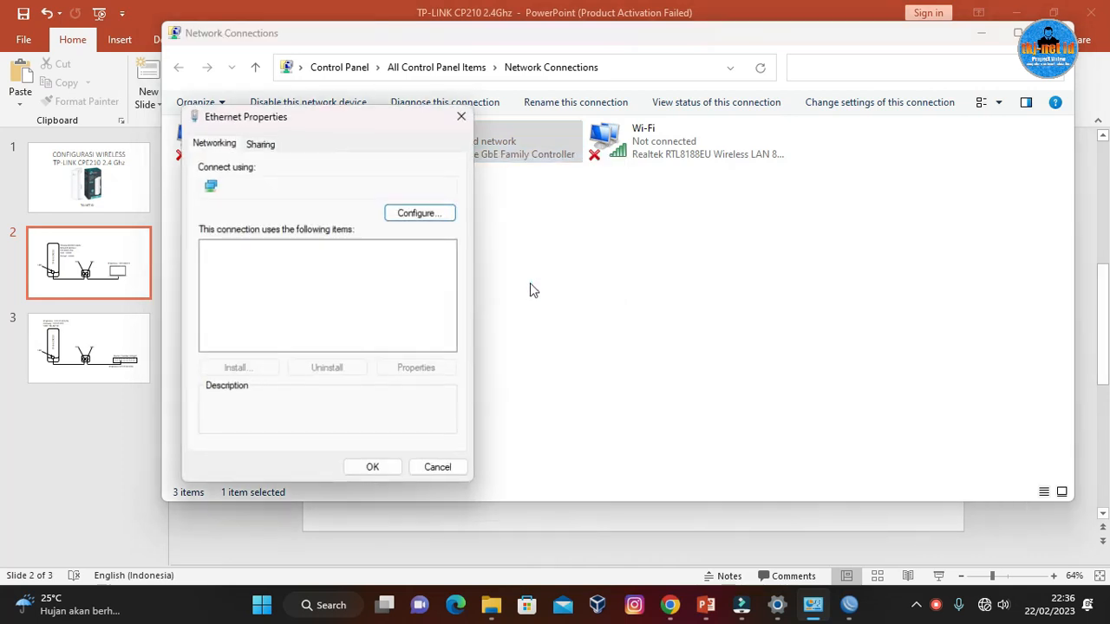
scroll(307, 317, "down", 2)
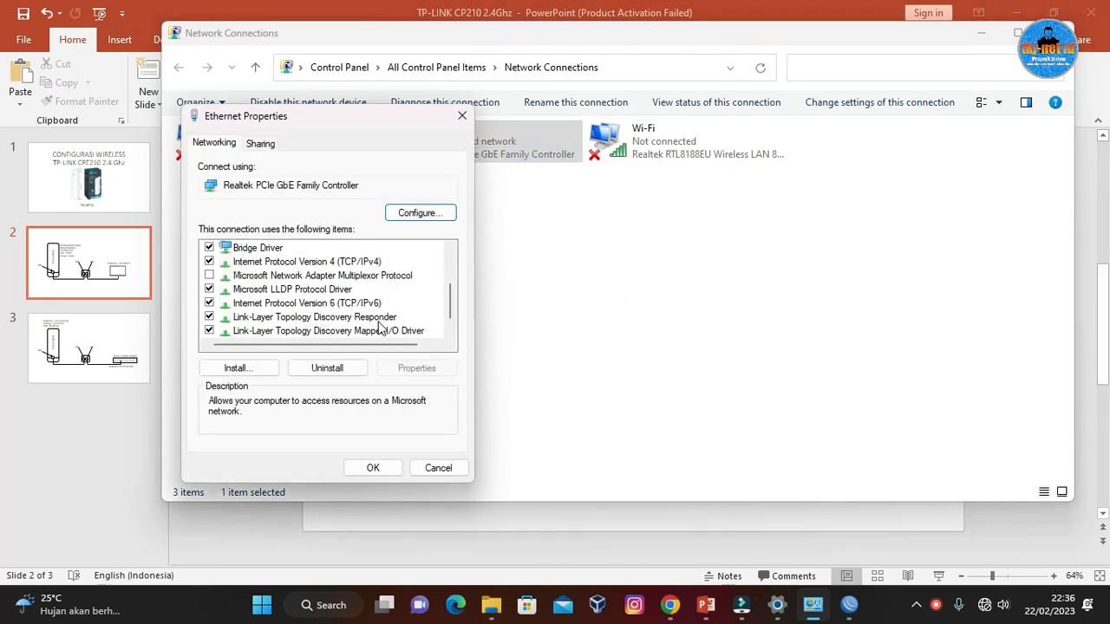
left_click(339, 267)
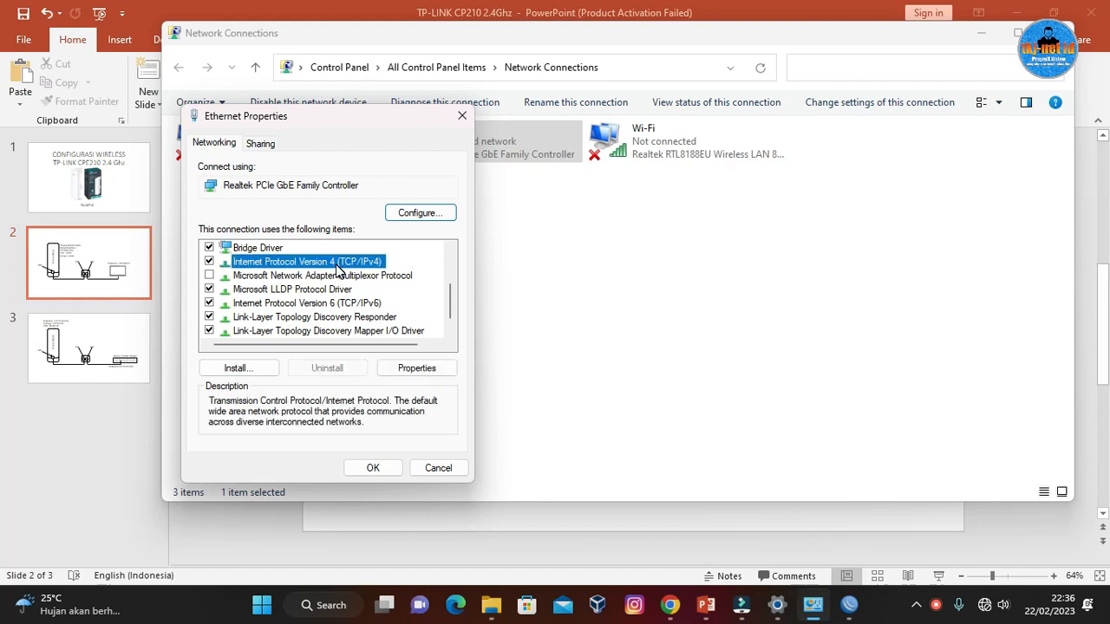
double_click(338, 266)
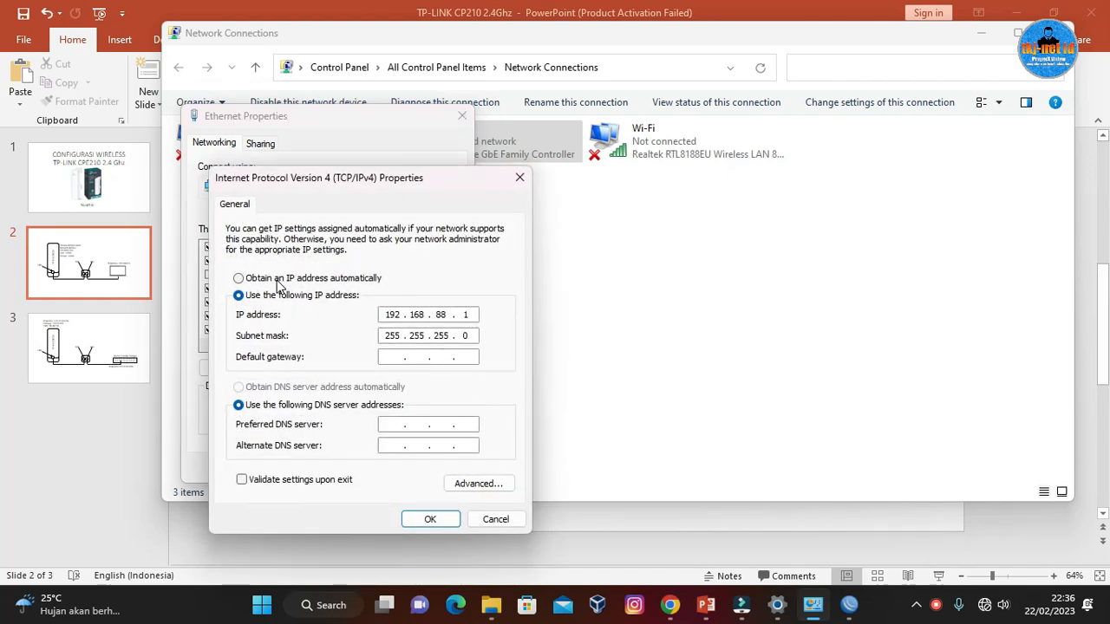
Assign the Ethernet adapter the static IP address 192.168.0.1 with subnet mask 255.255.255.0 and save the adapter settings.
left_click(277, 279)
left_click(256, 295)
left_click(394, 316)
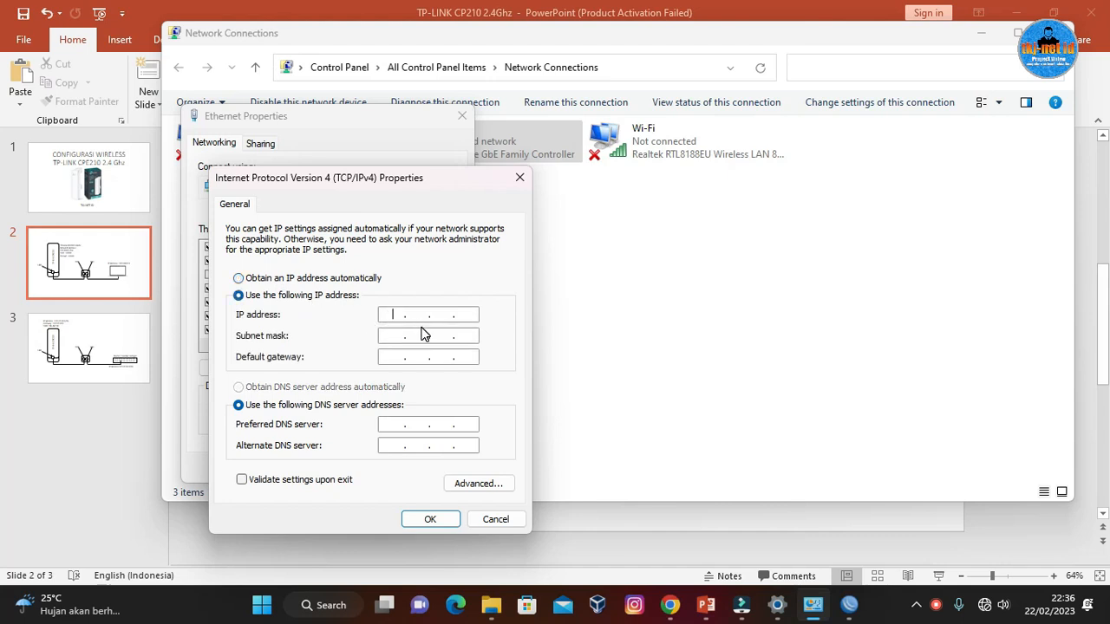
type("192 . 168 . 0 . 1")
left_click(425, 332)
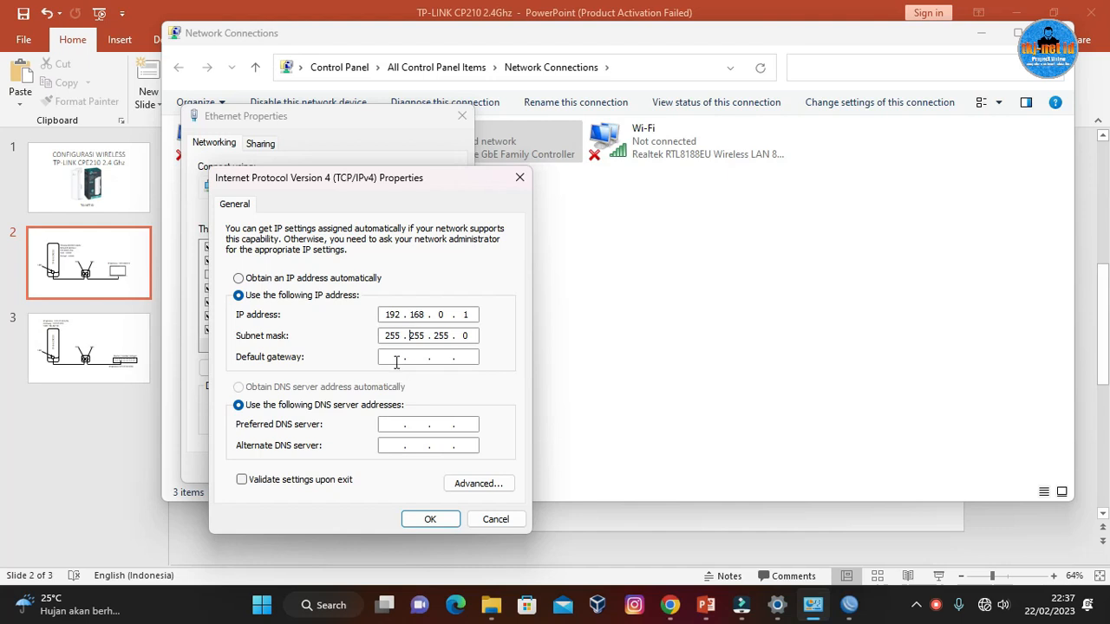
left_click(431, 519)
left_click(374, 467)
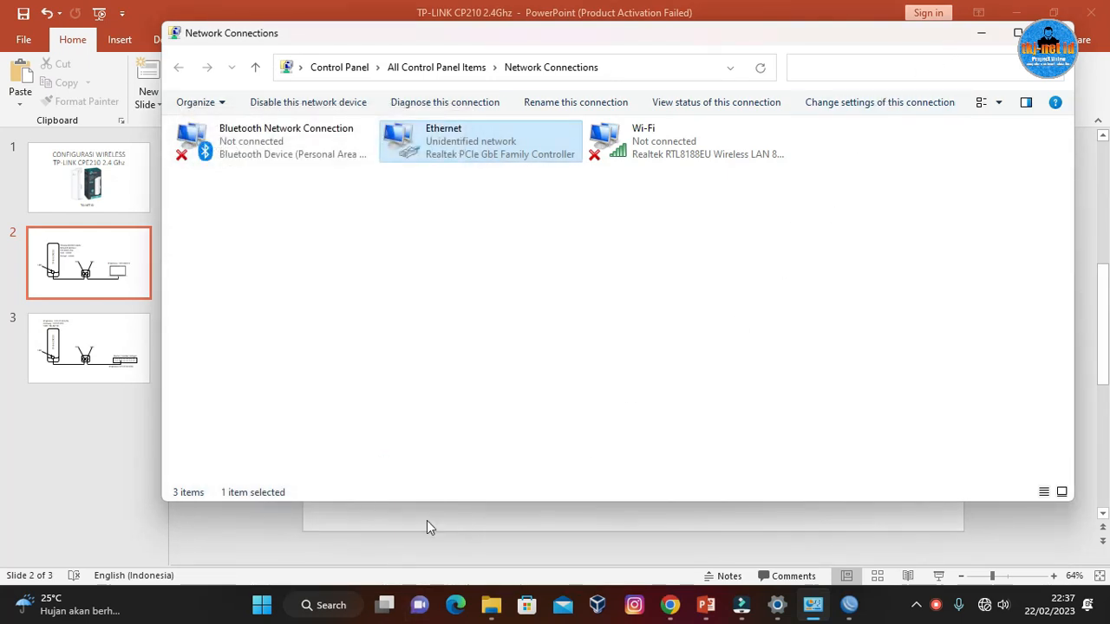
Open a Command Prompt window.
key("super+r")
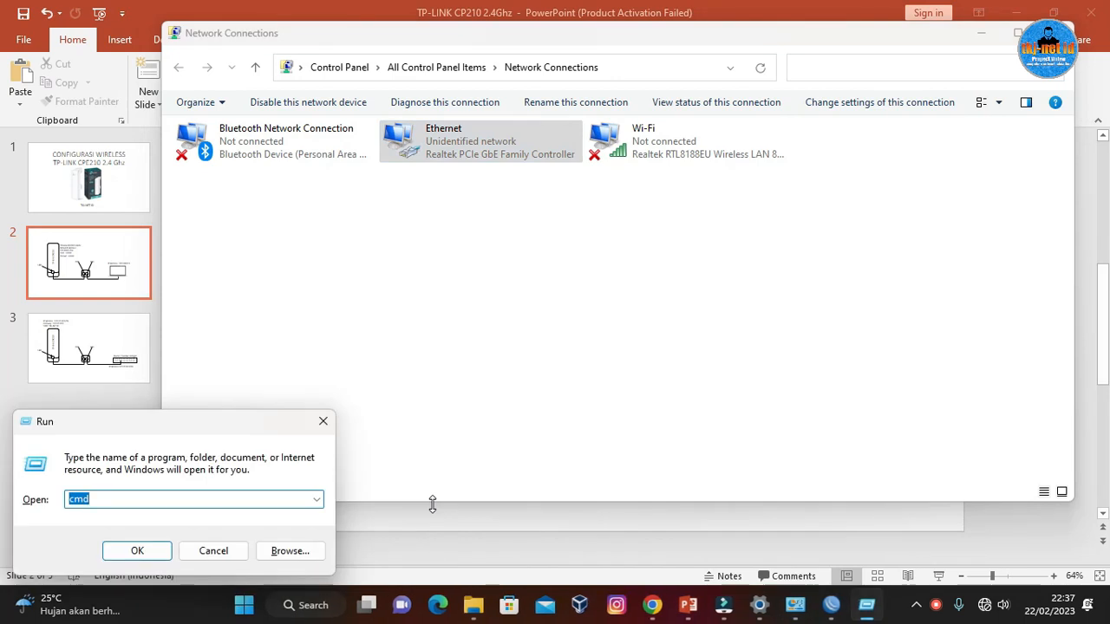
key("Escape")
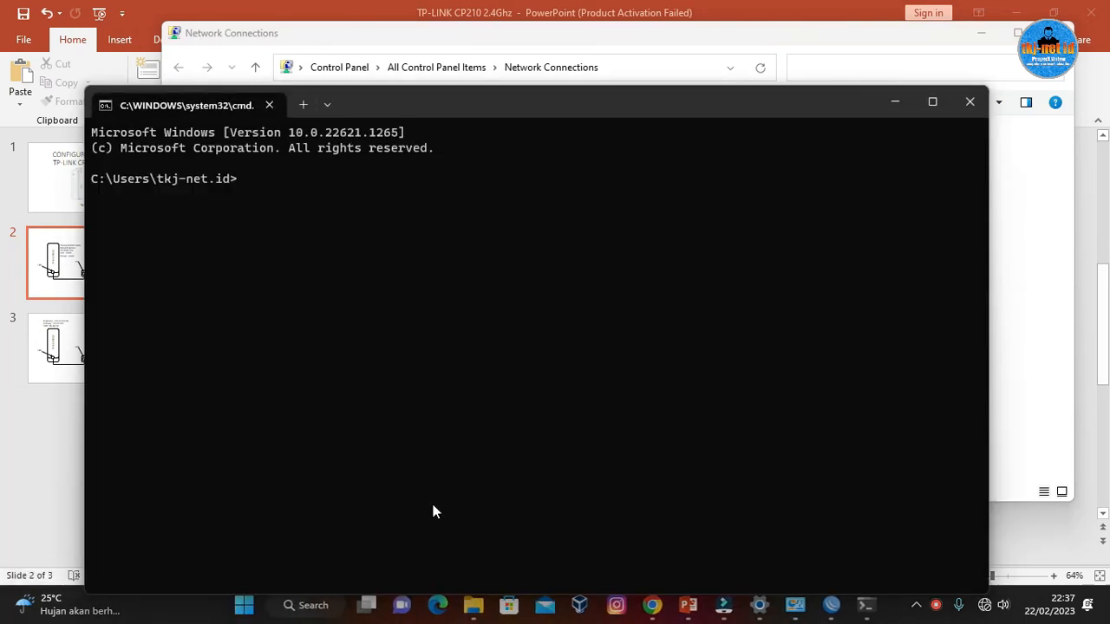
type("ping 192.168.0.54")
key("Return")
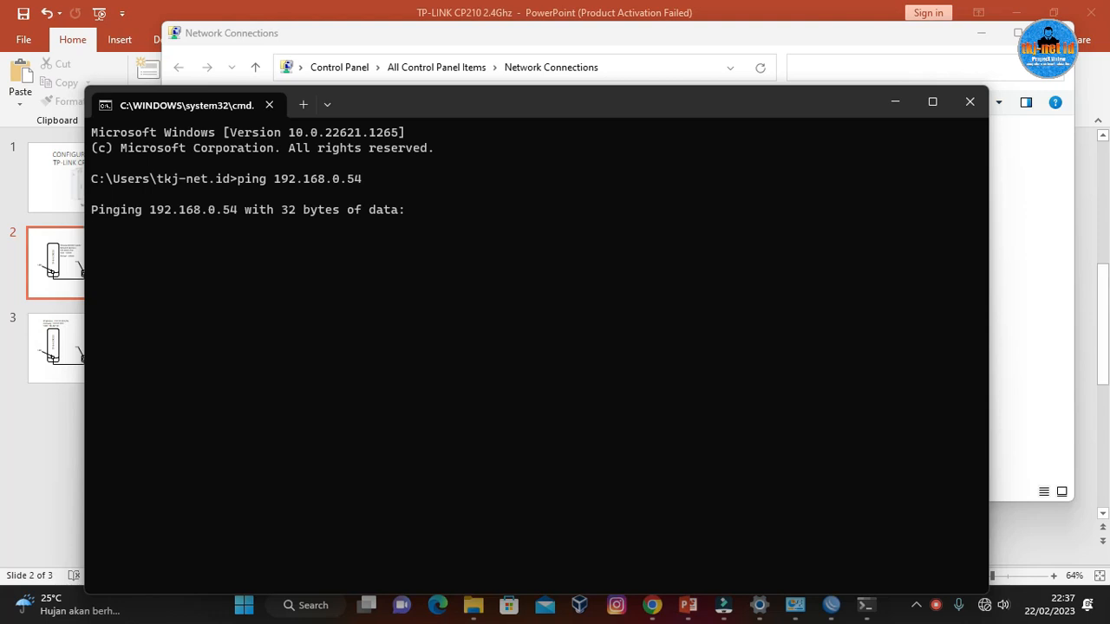
key("ctrl+c")
Ping the TP-Link device at 192.168.0.254 to test the connection.
key("Up")
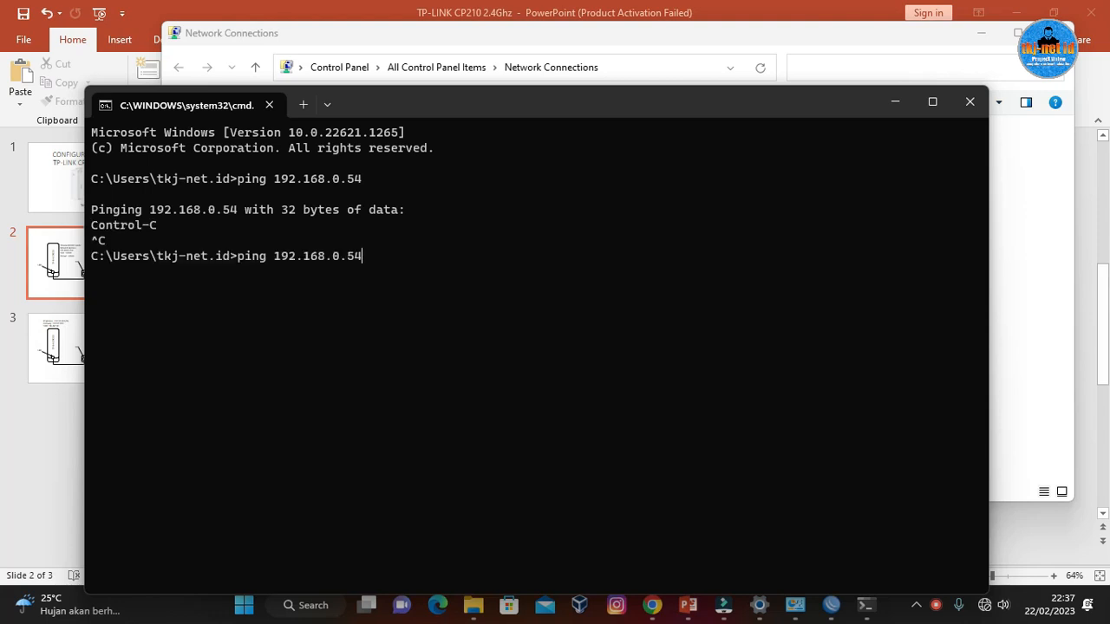
key("BackSpace")
type("254")
key("Return")
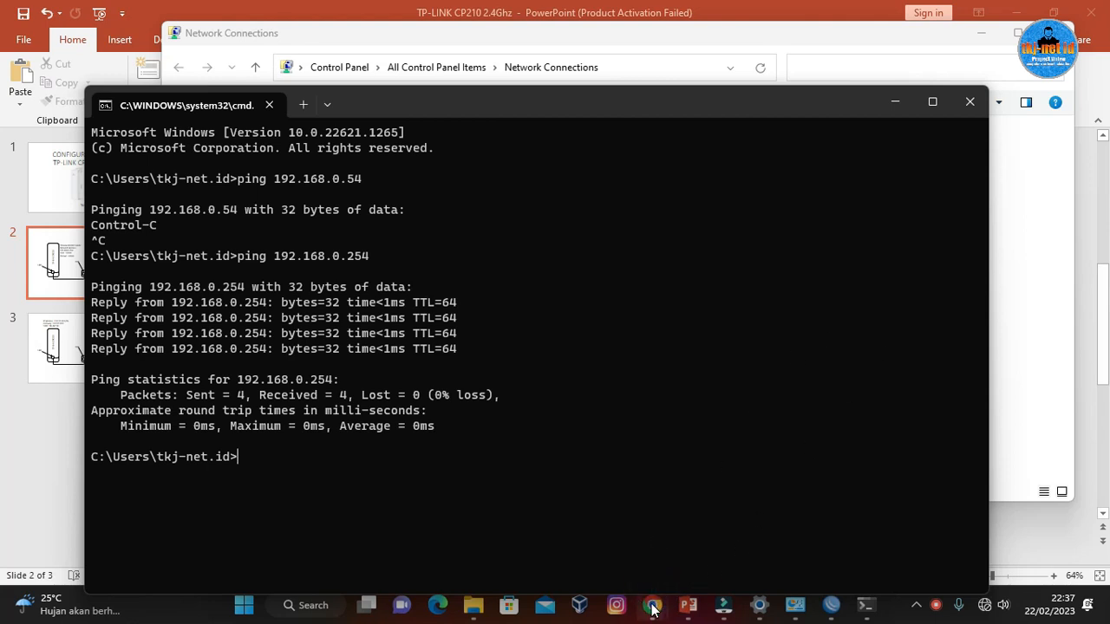
Switch to Google Chrome and open the TP-Link device's login page at 192.168.0.254.
mouse_move(653, 605)
left_click(696, 532)
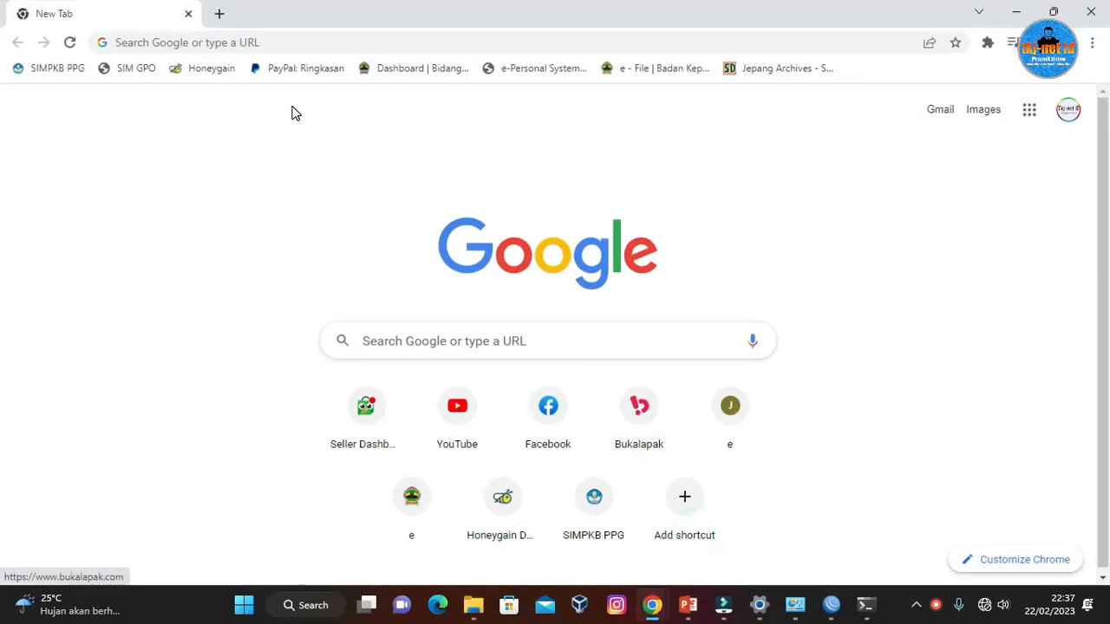
left_click(280, 38)
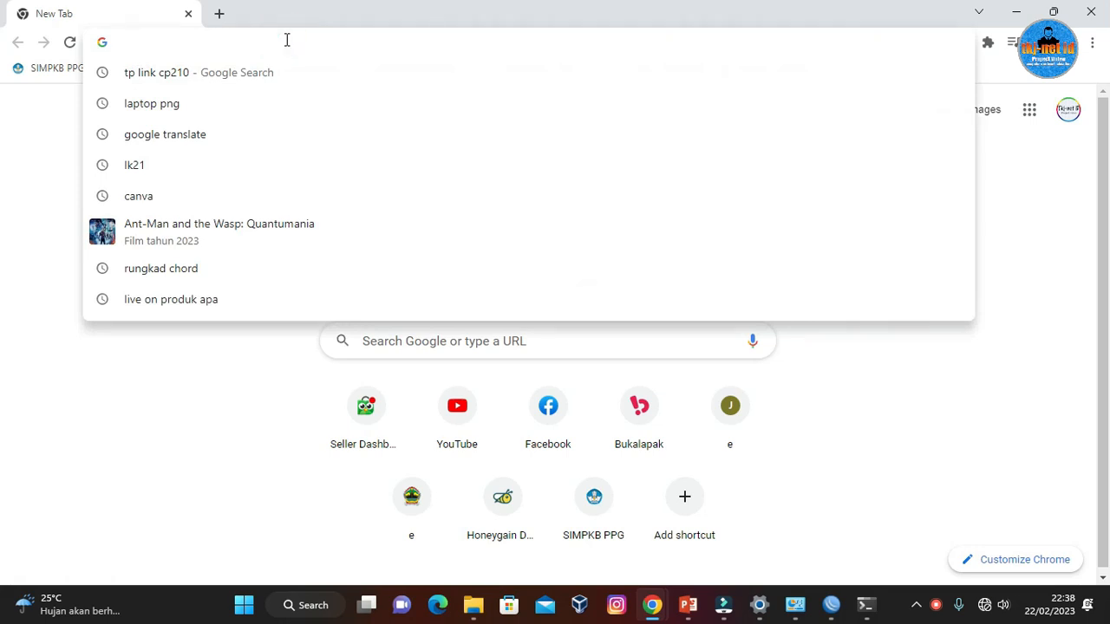
type("192.")
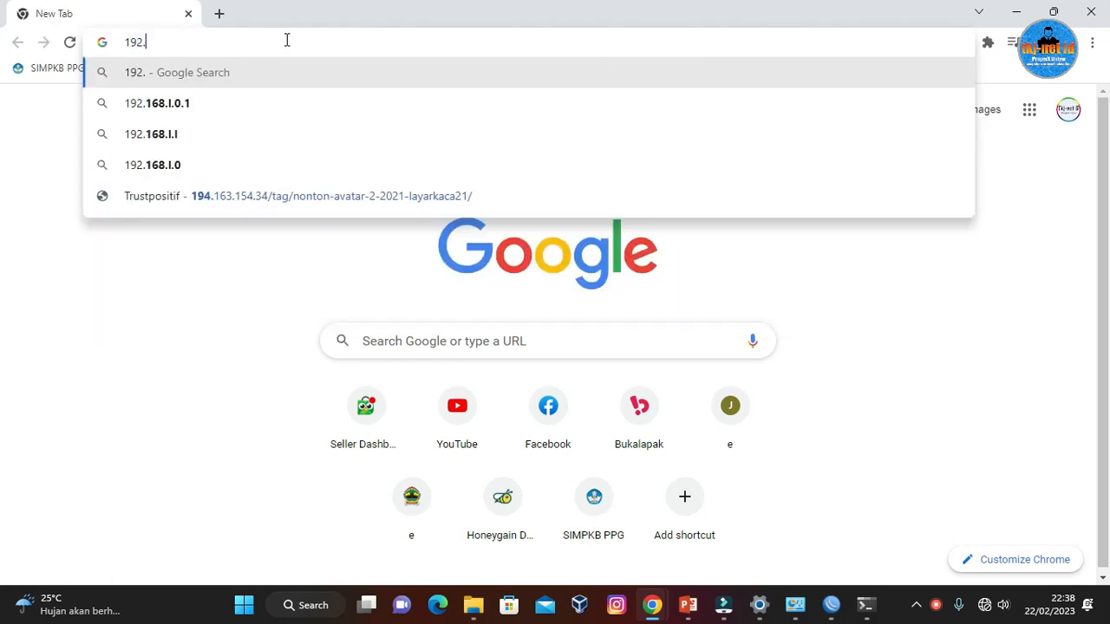
type("168.0.")
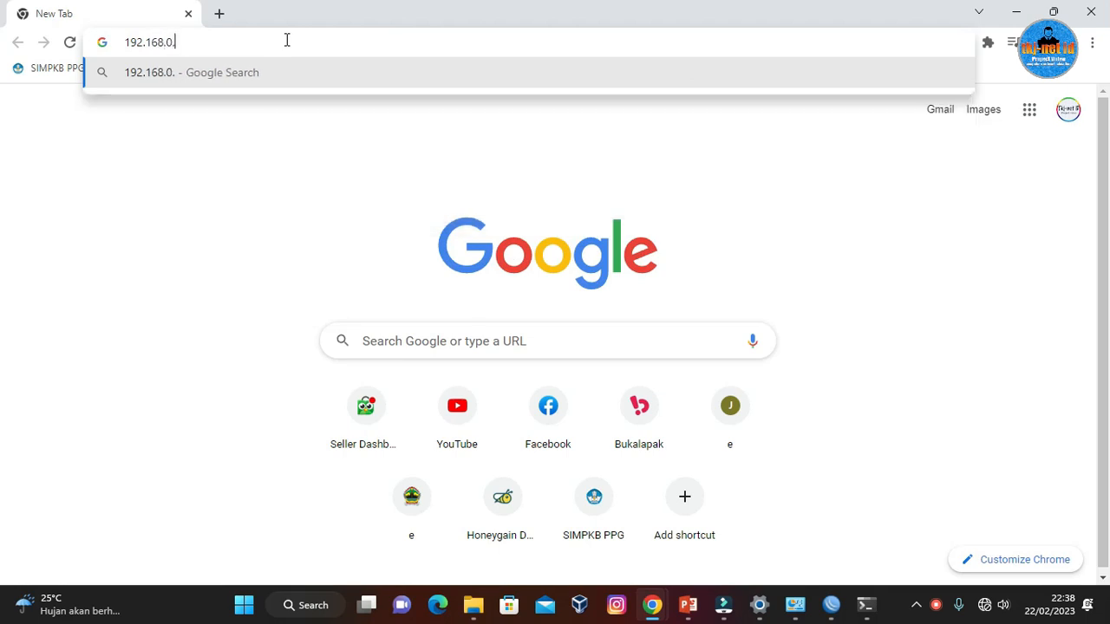
type("25")
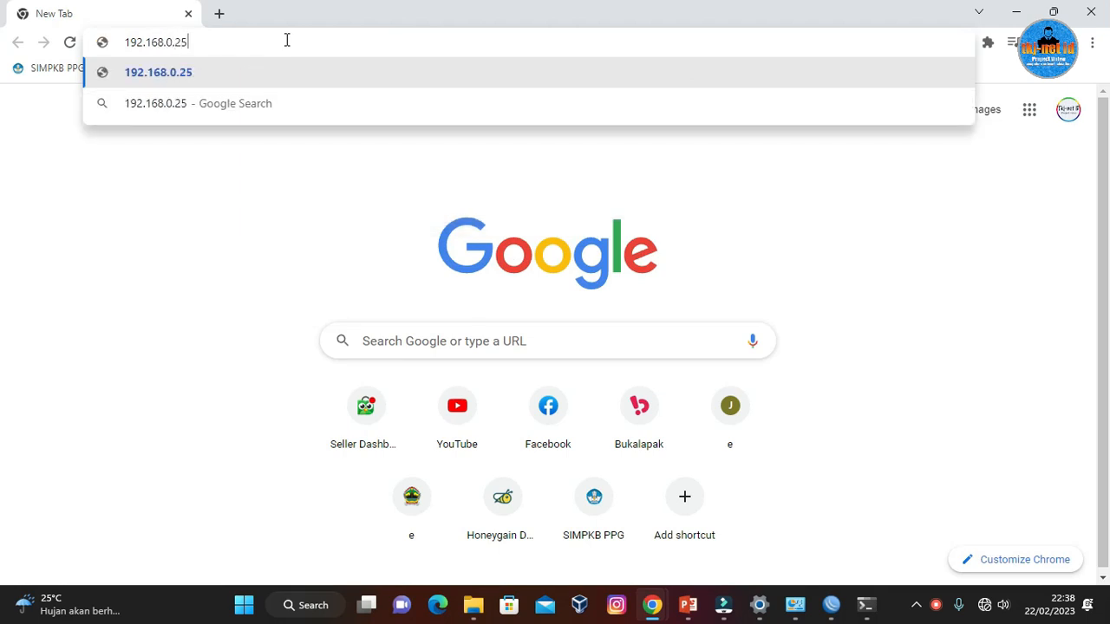
type("4")
key("Return")
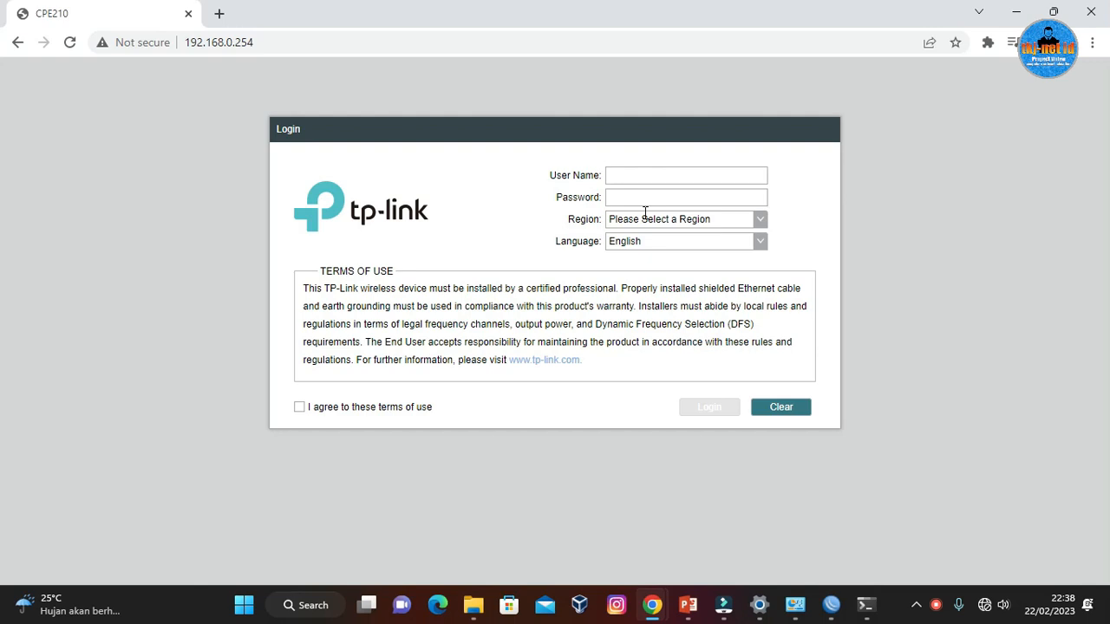
Enter the user name admin and the account password in the TP-Link login form.
left_click(660, 168)
type("admin")
left_click(623, 199)
type("a")
Set the region to Indonesia, agree to the terms of use, and log in without saving the password in the browser.
left_click(758, 221)
scroll(708, 299, "down", 10)
scroll(705, 300, "down", 5)
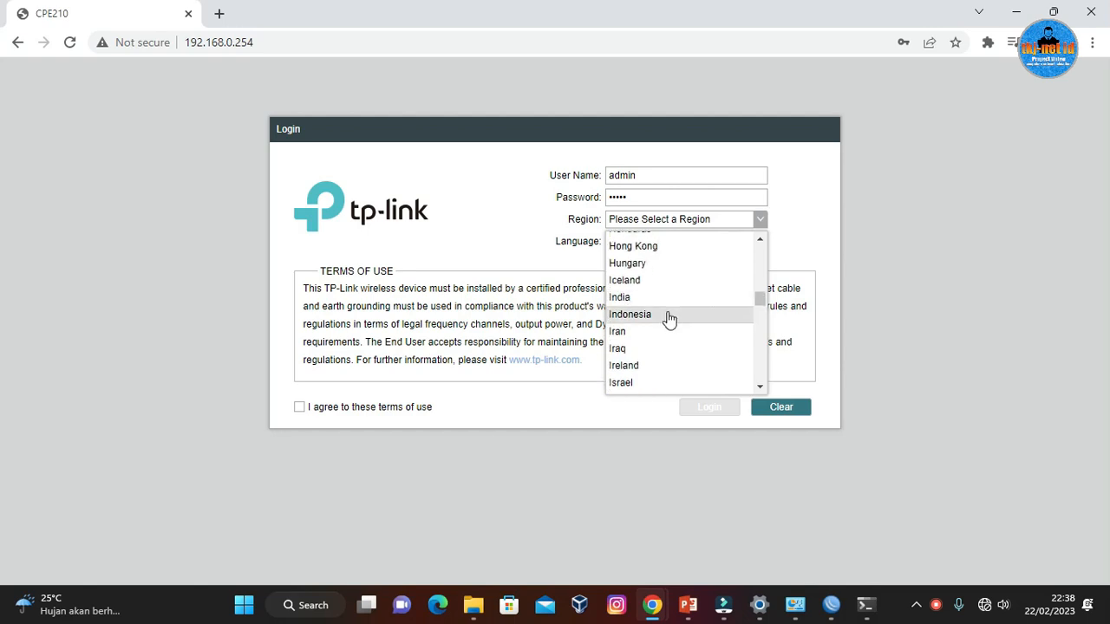
left_click(669, 317)
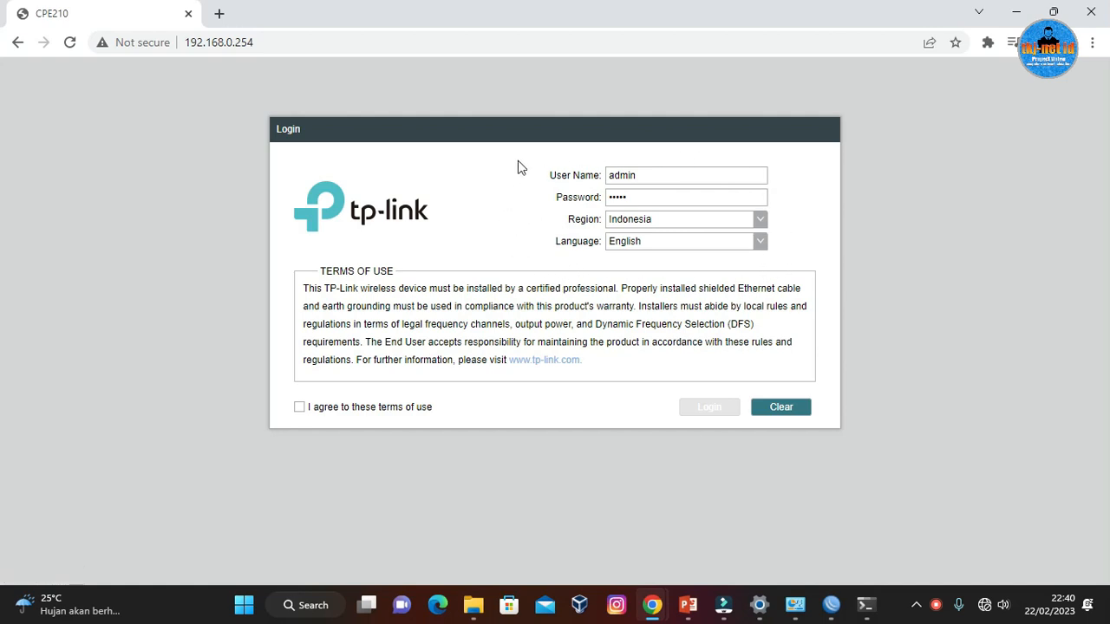
left_click(298, 411)
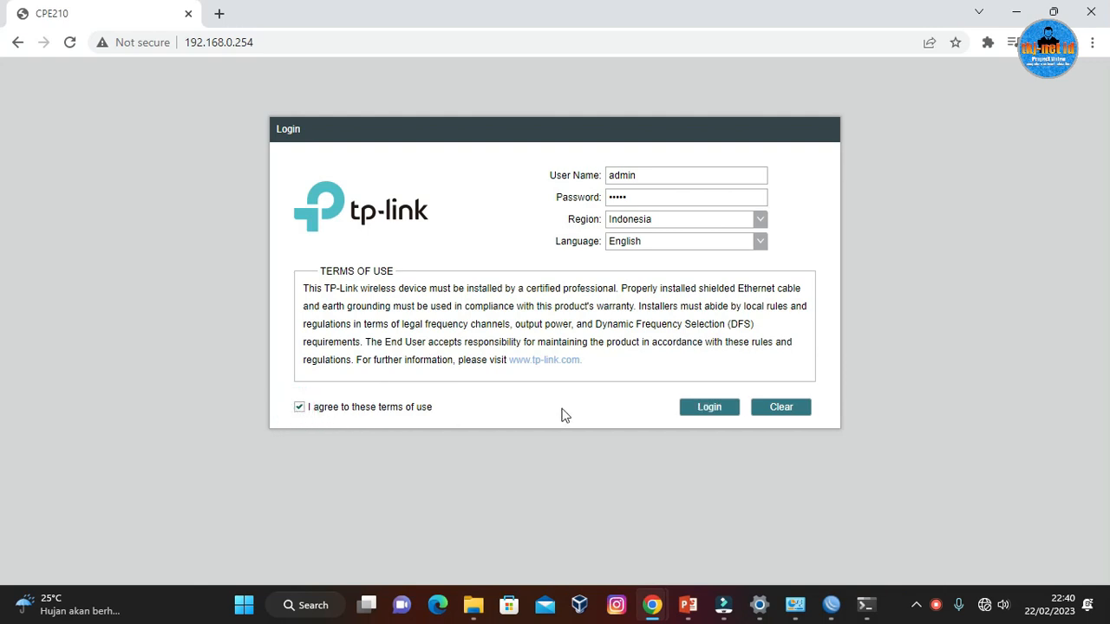
left_click(707, 414)
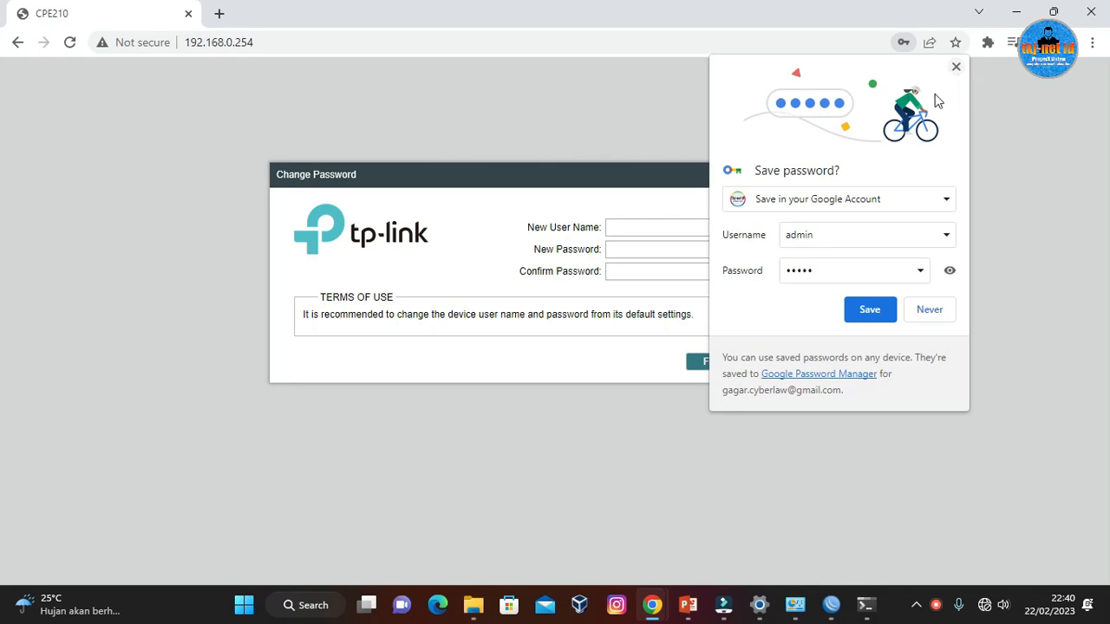
left_click(954, 67)
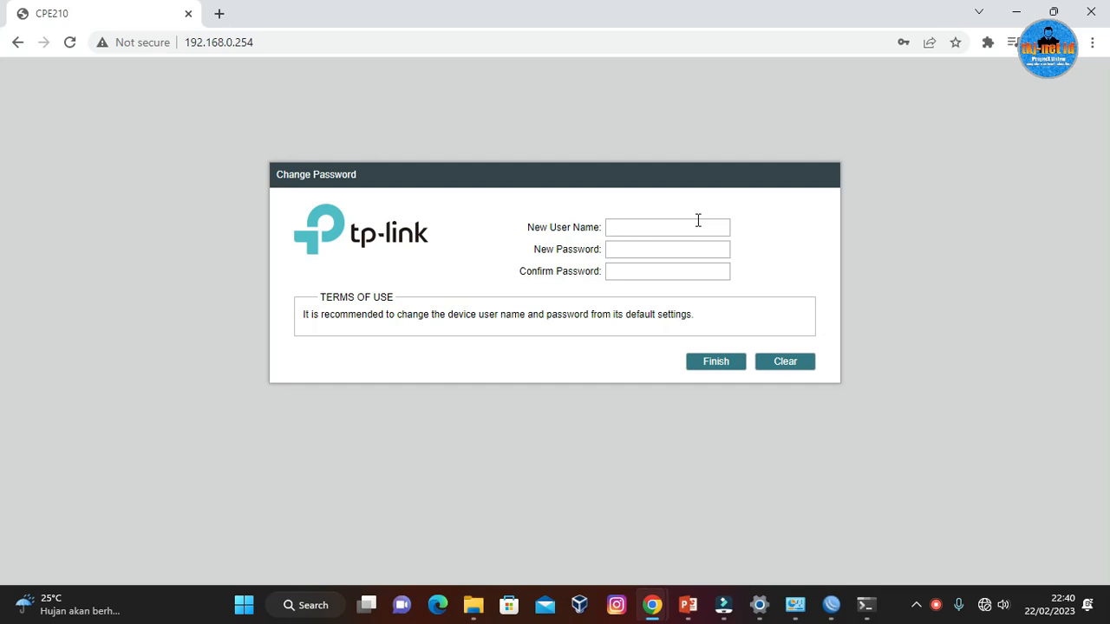
Enter a new user name for the device, enter and confirm its new password, and finish the change.
type("admin")
left_click(692, 246)
left_click(691, 270)
left_click(711, 363)
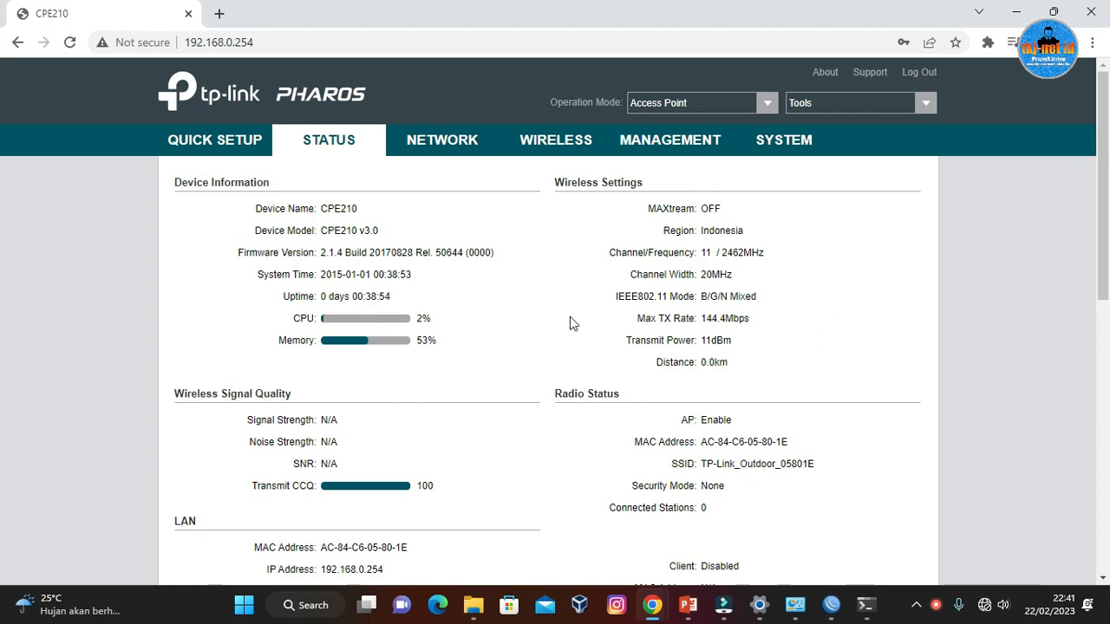
Examine the available operation modes in the device's mode selector and on the Quick Setup page.
scroll(541, 349, "down", 4)
left_click(767, 102)
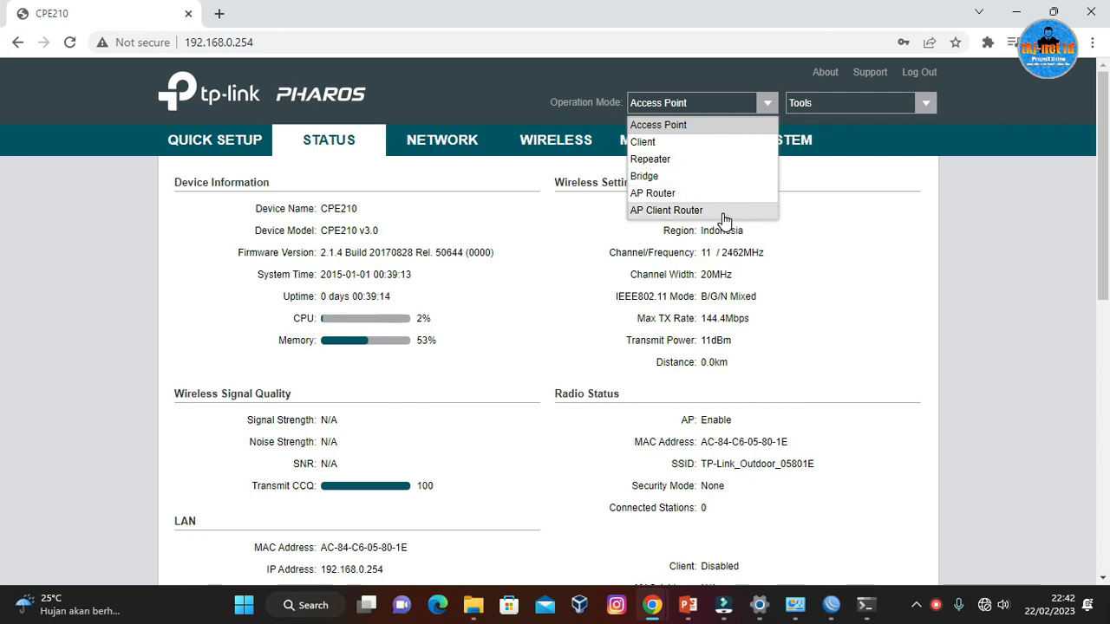
left_click(838, 262)
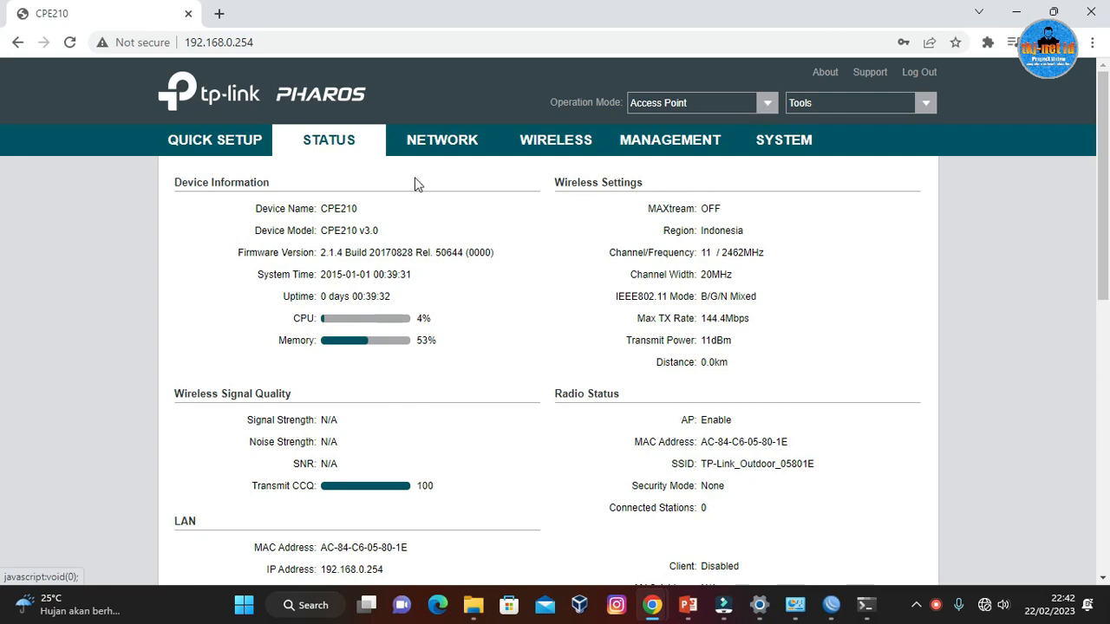
left_click(224, 159)
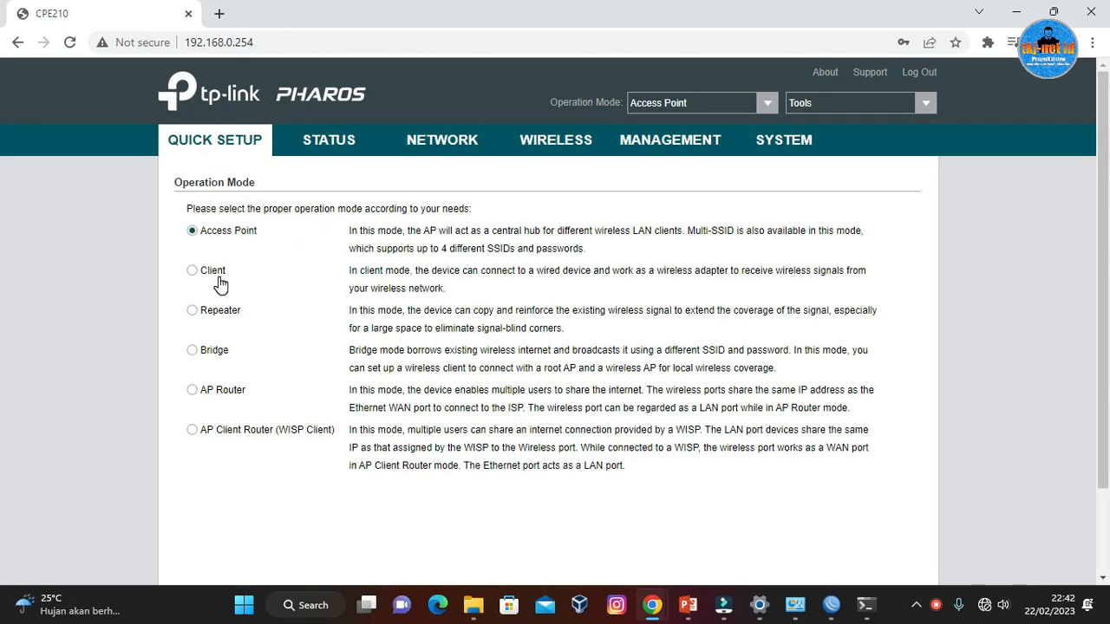
scroll(520, 408, "down", 2)
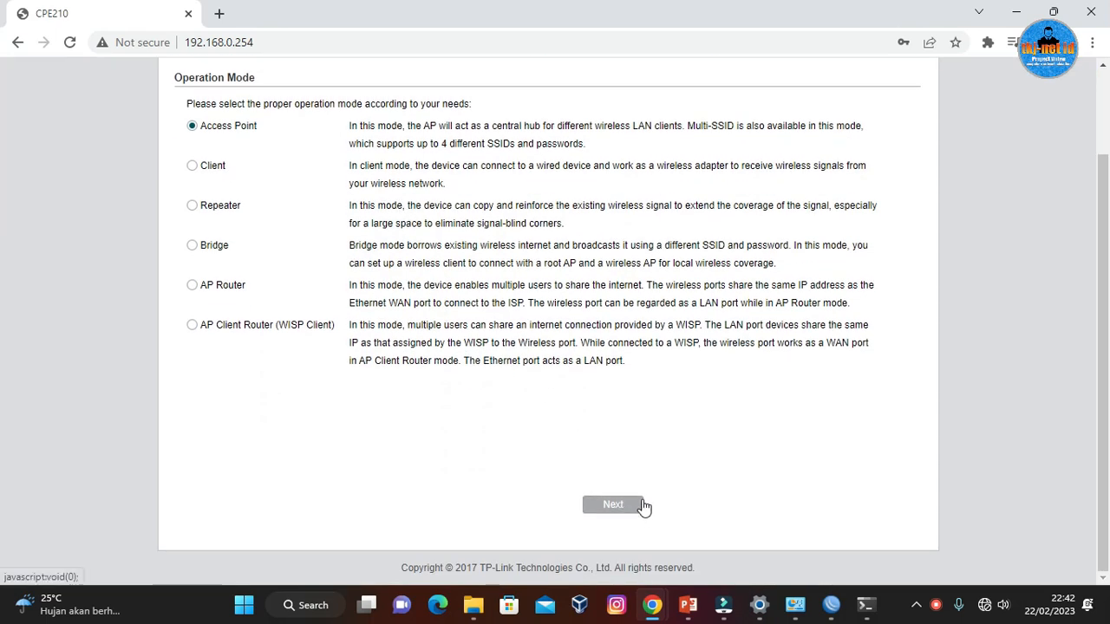
scroll(607, 469, "up", 2)
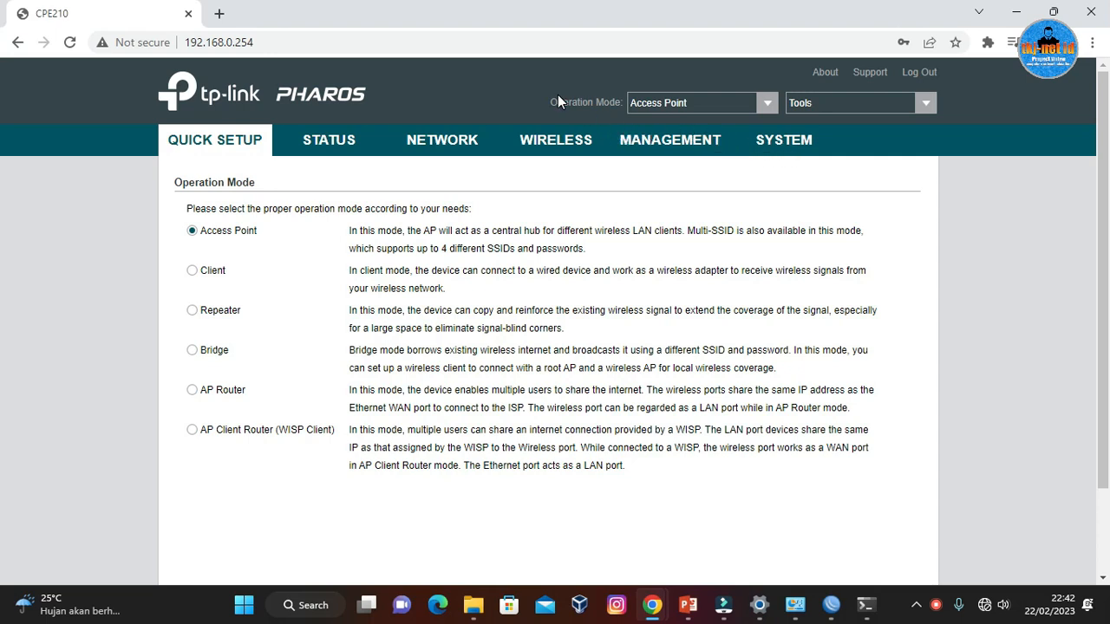
Open the device's wireless settings and examine the SSID and the security mode options of the access point.
left_click(581, 151)
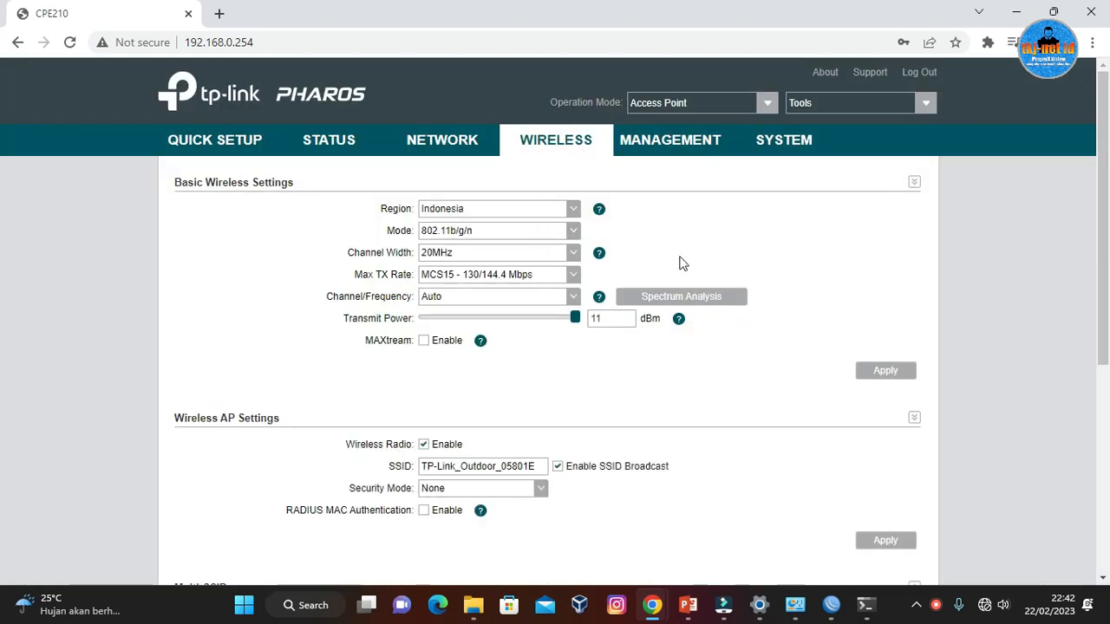
scroll(779, 350, "down", 2)
scroll(779, 350, "down", 1)
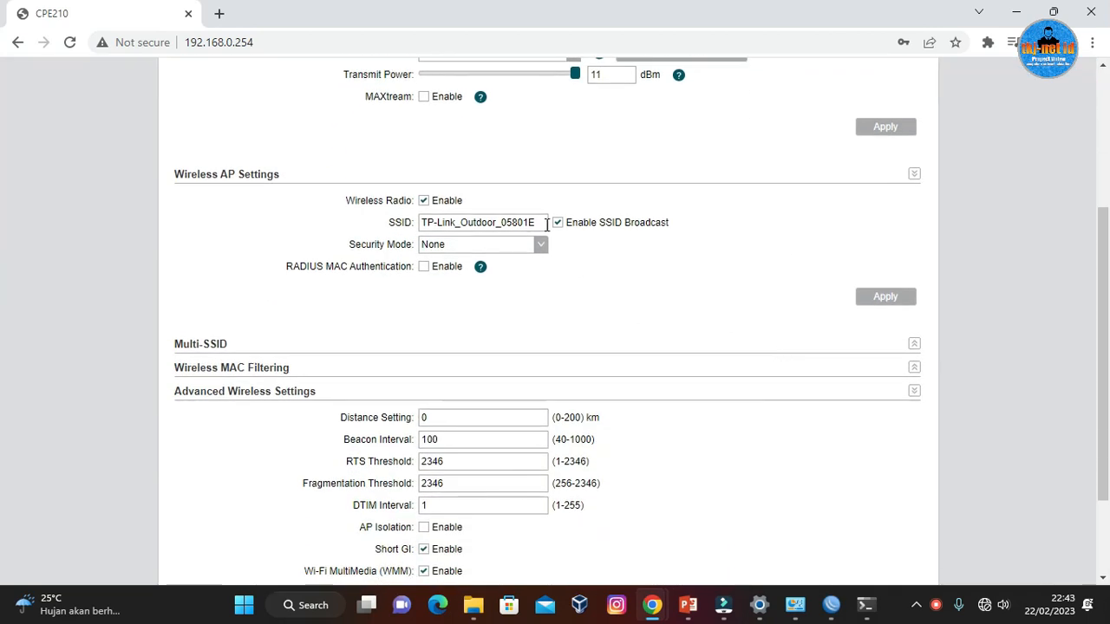
left_click_drag(545, 223, 401, 227)
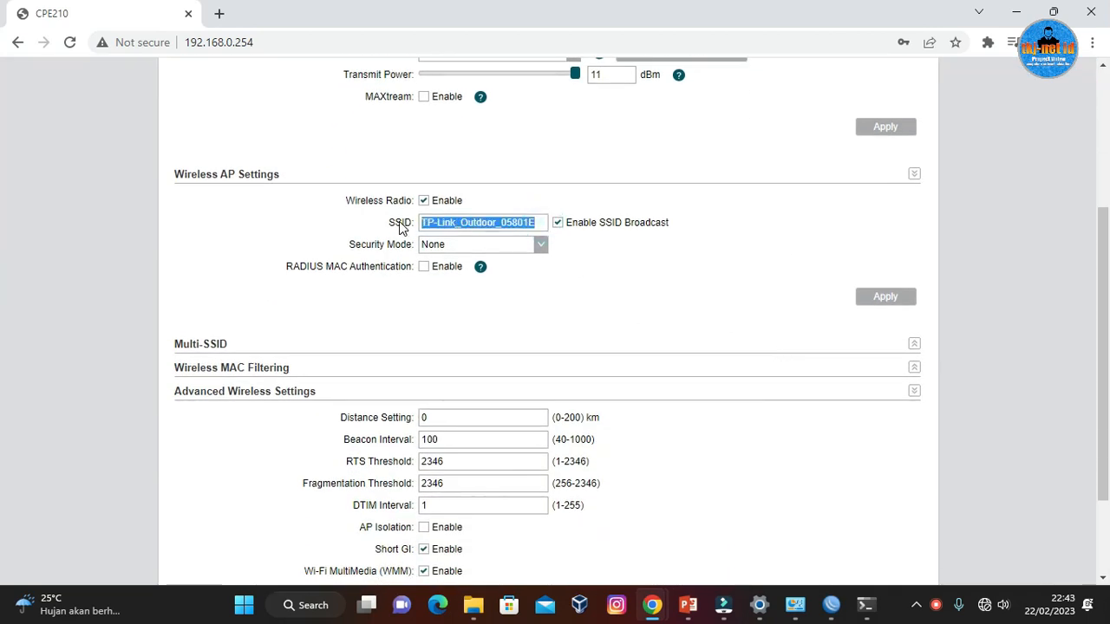
left_click(546, 247)
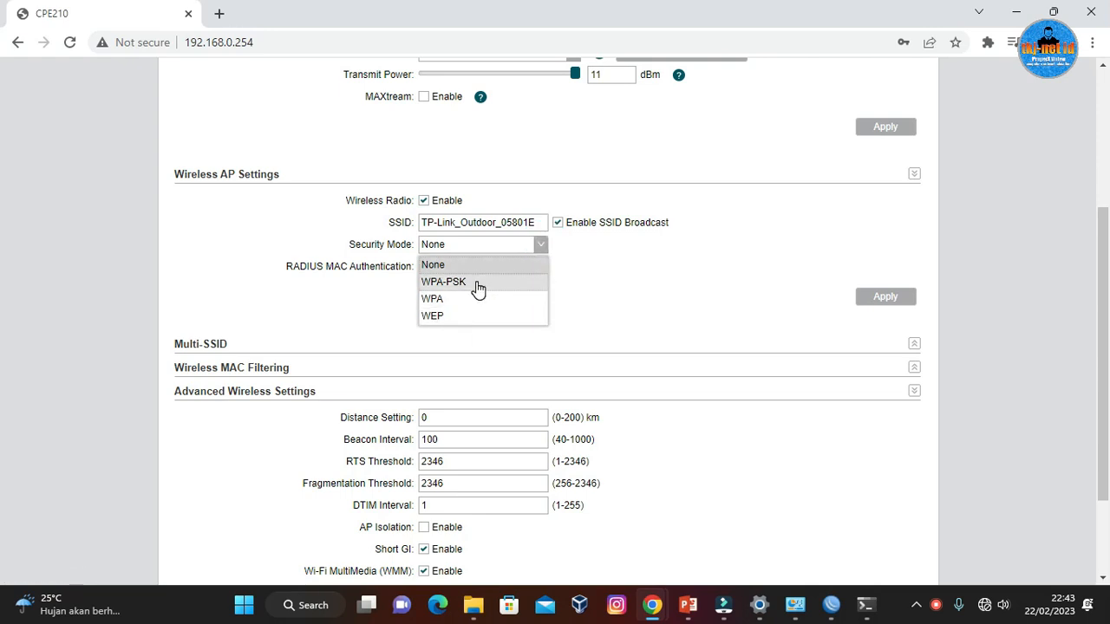
left_click(597, 272)
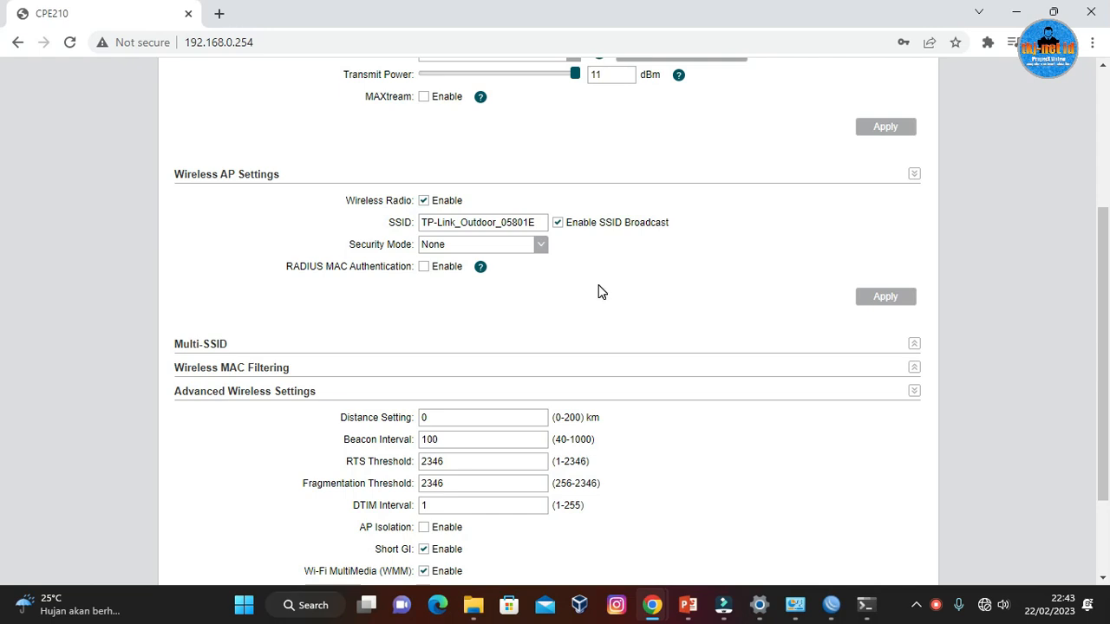
scroll(601, 292, "up", 2)
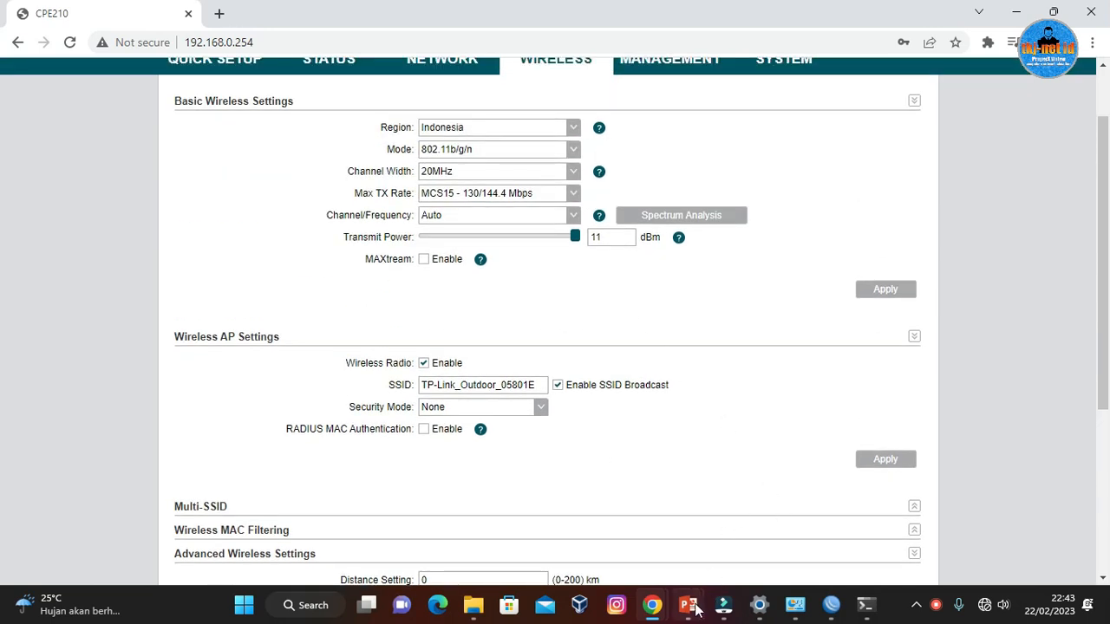
Switch to PowerPoint and examine the planned IP addresses of the CPE210 and the router in the slide 3 network diagram.
left_click(696, 609)
left_click(123, 364)
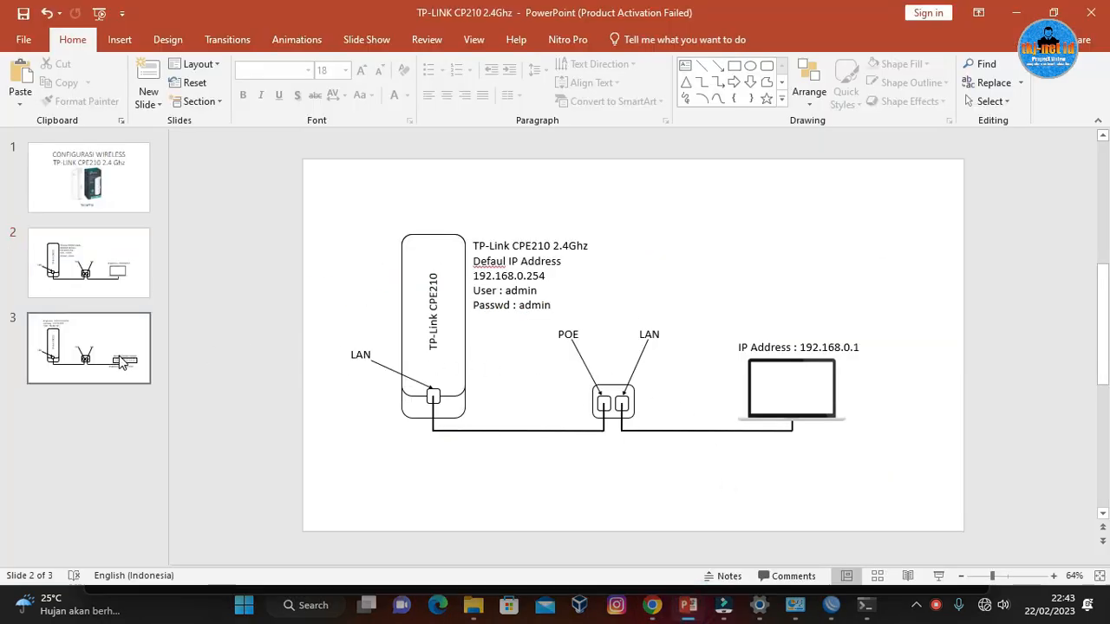
left_click(111, 277)
left_click(604, 262)
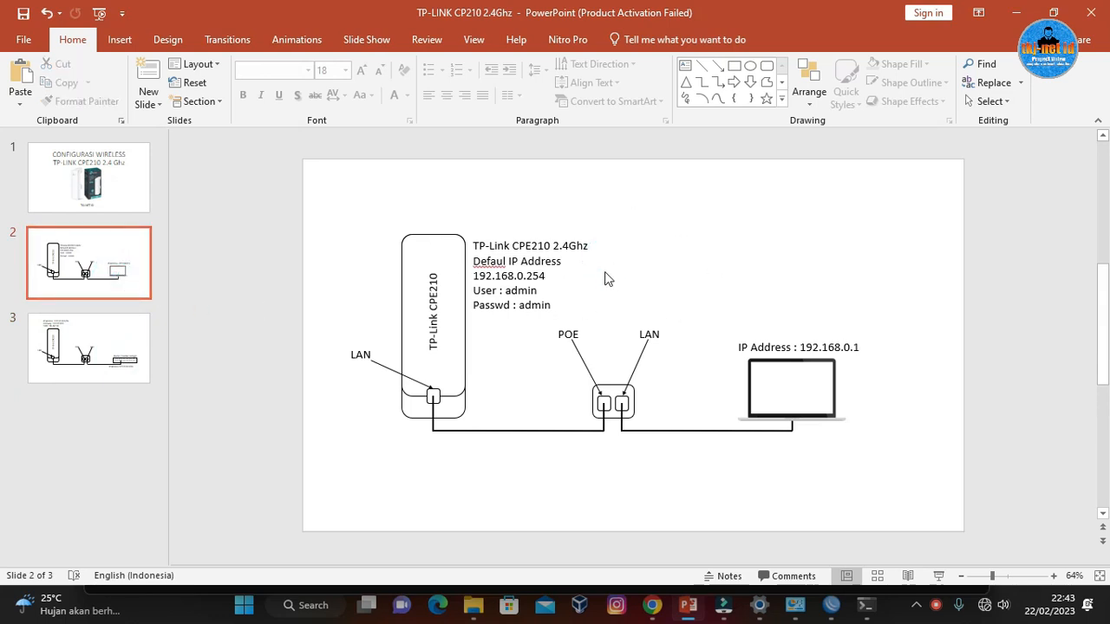
left_click(126, 334)
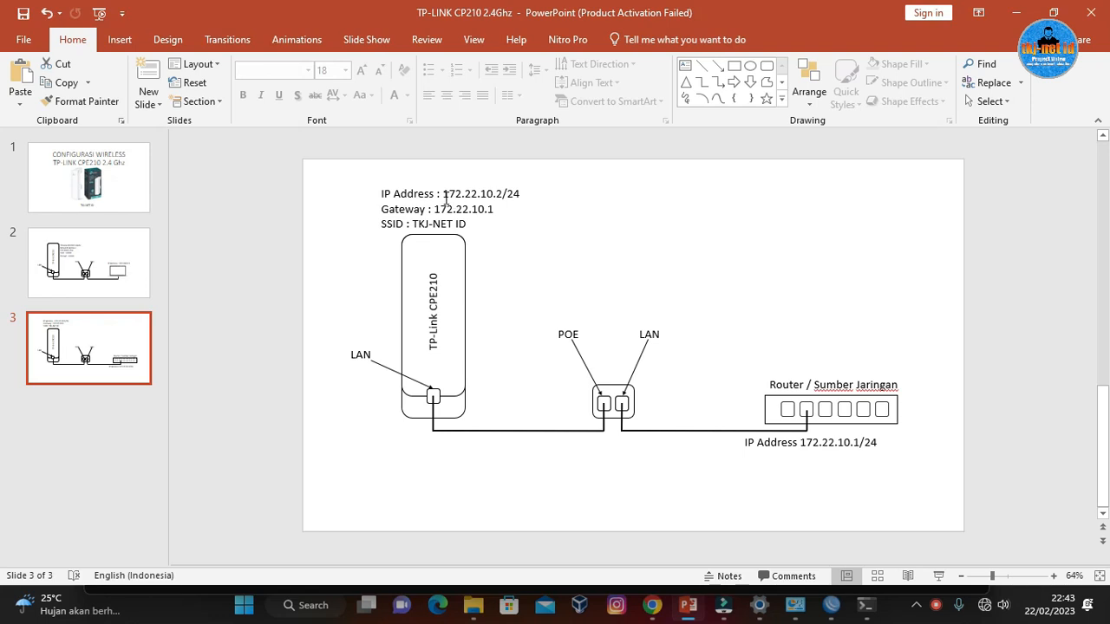
left_click_drag(444, 195, 501, 196)
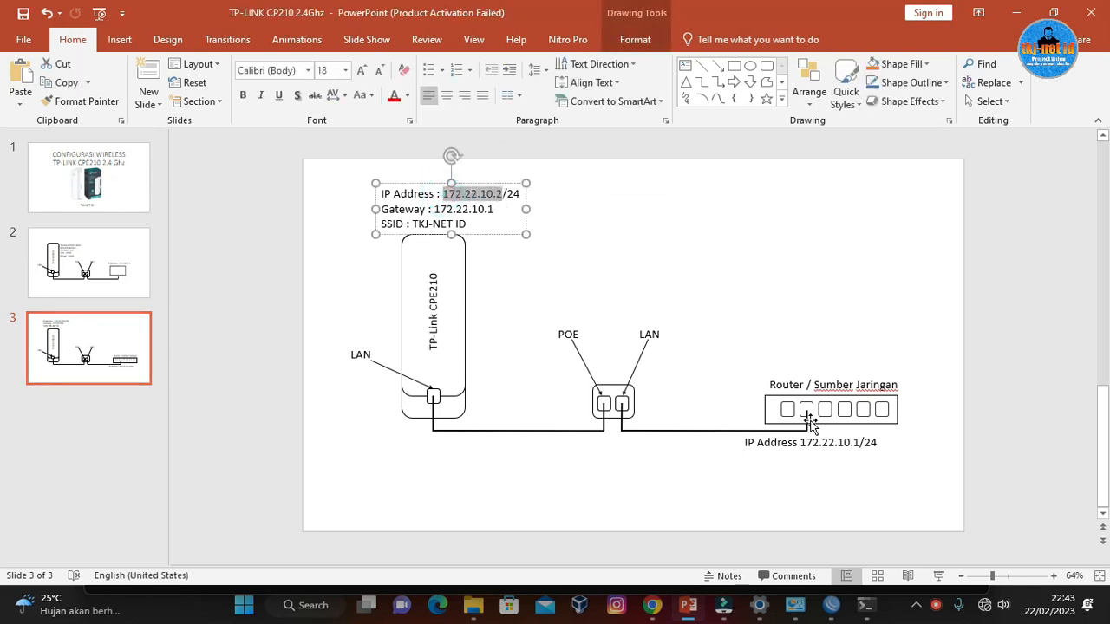
left_click(836, 443)
left_click_drag(857, 443, 798, 438)
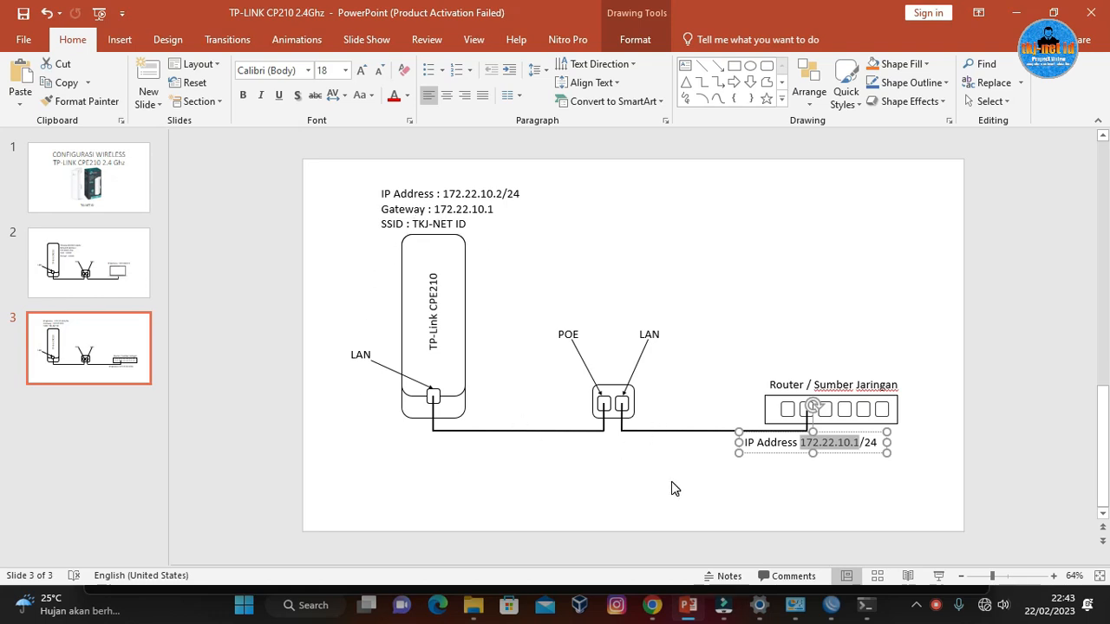
left_click(551, 269)
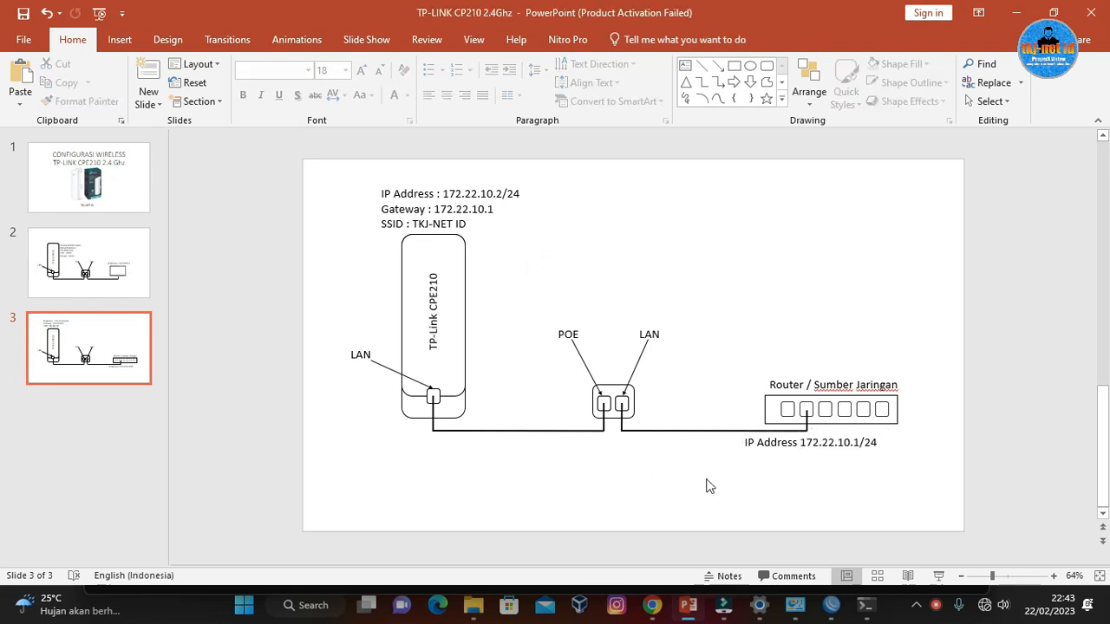
left_click(671, 507)
Copy the SSID text TKJ-NET ID from the label above the CPE210 on slide 3.
left_click_drag(383, 224, 466, 223)
left_click(745, 278)
left_click(473, 224)
left_click_drag(471, 223, 429, 224)
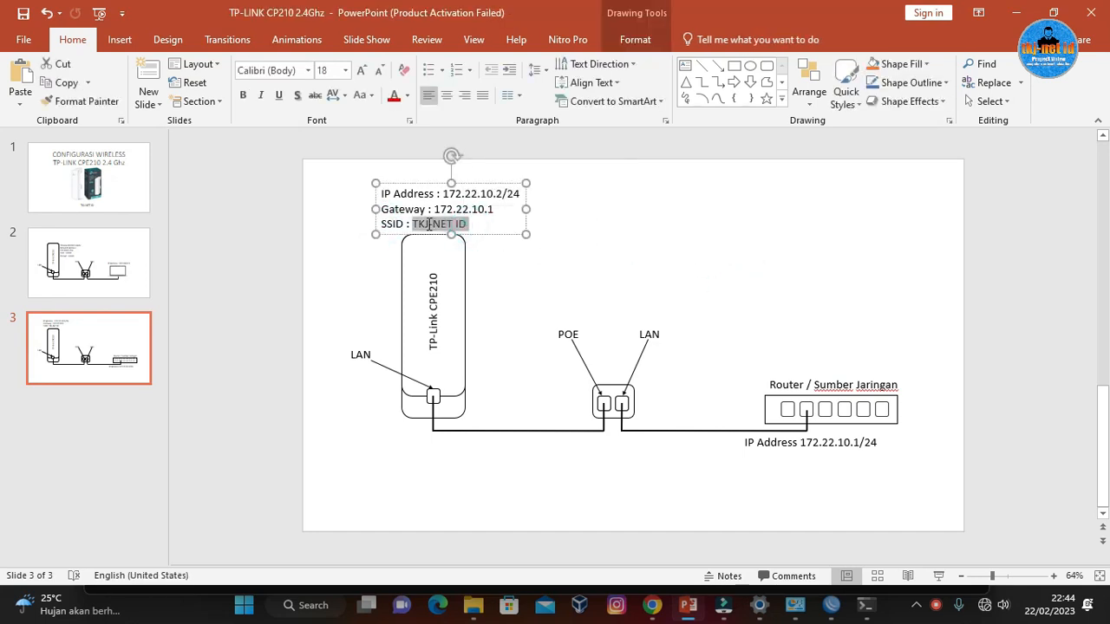
right_click(429, 224)
left_click(460, 253)
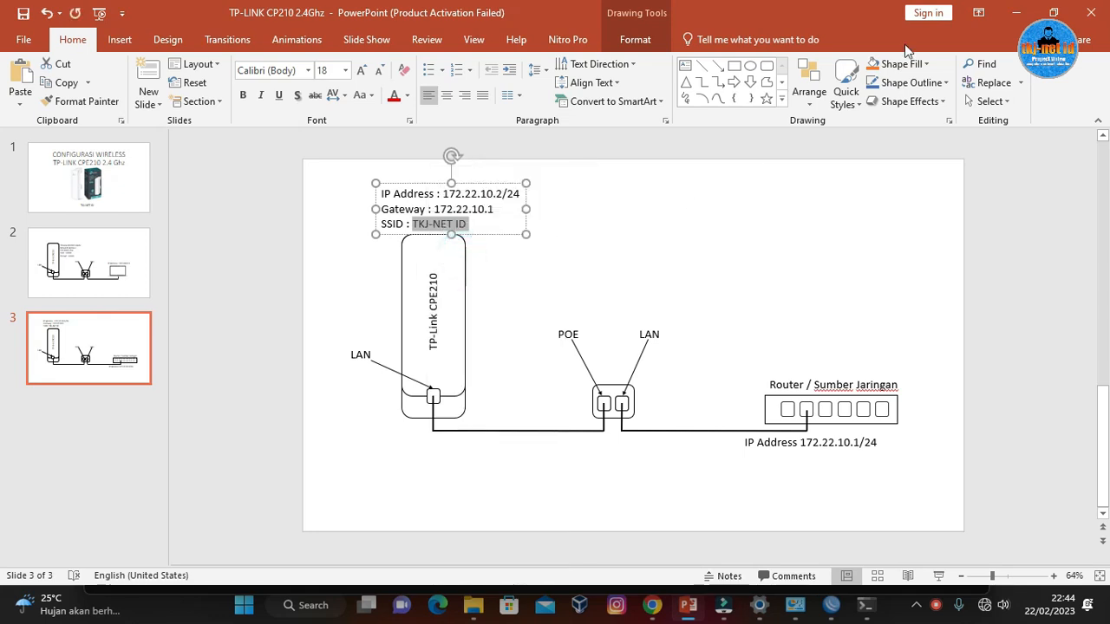
Switch back to Google Chrome and replace the SSID in the wireless AP settings with TKJ-NET ID.
left_click(1015, 12)
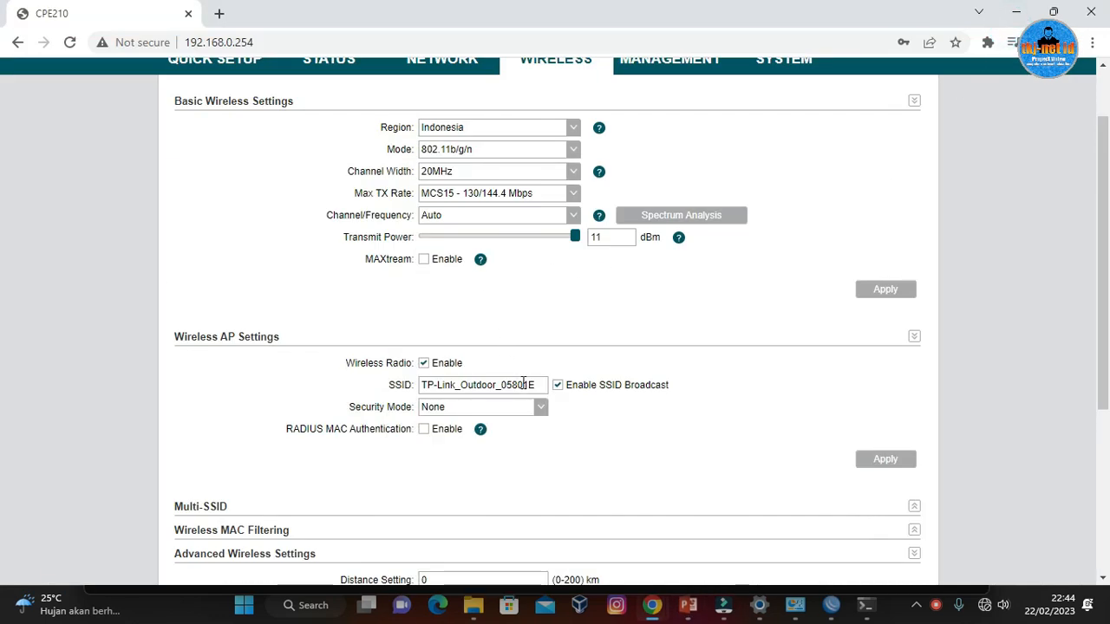
left_click_drag(539, 388, 399, 389)
right_click(458, 389)
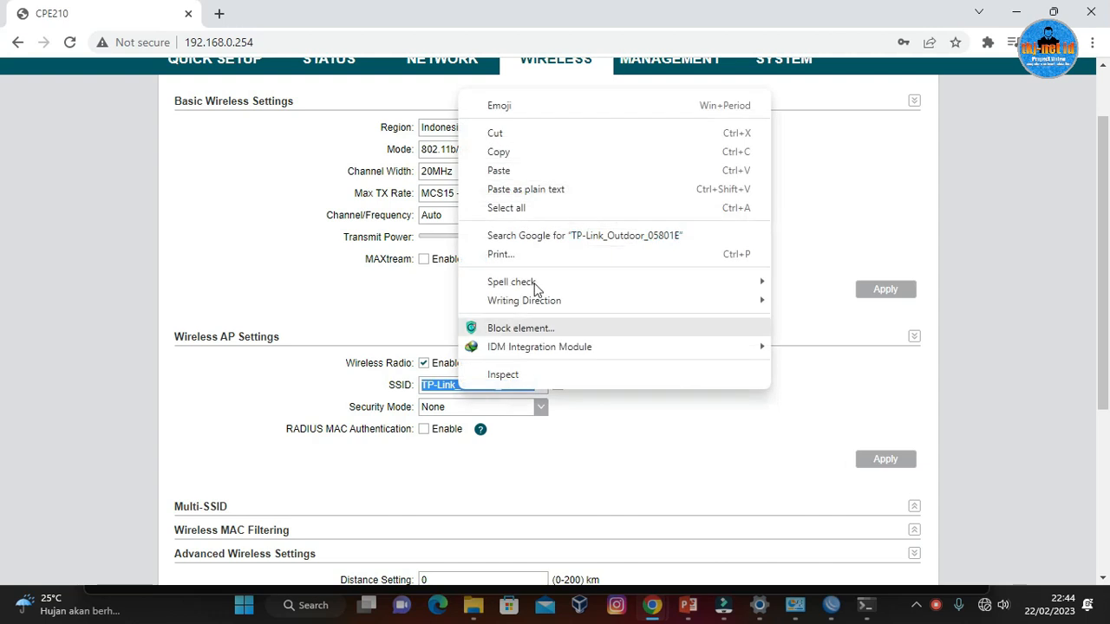
left_click(519, 170)
left_click(667, 441)
left_click(513, 383)
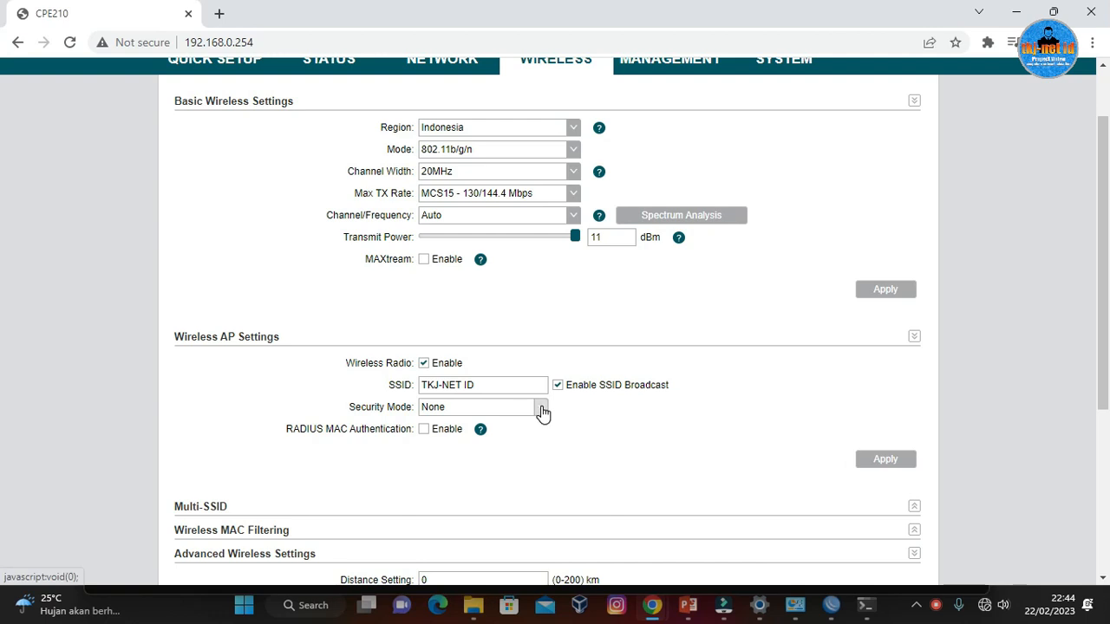
Set the access point's security mode to WPA-PSK, keeping version and encryption on Auto.
left_click(541, 409)
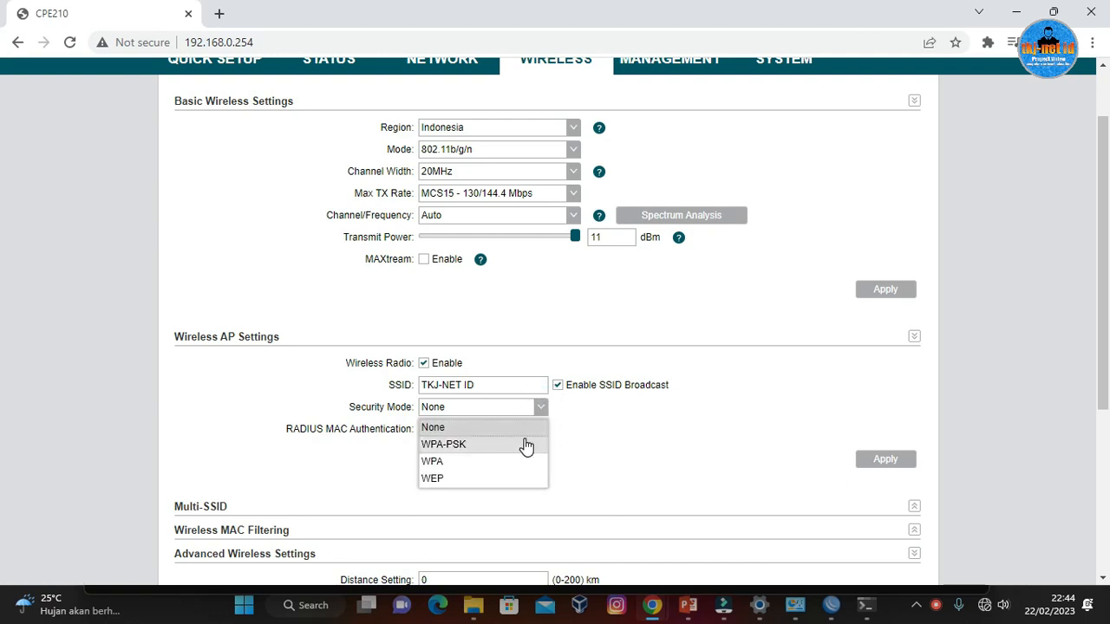
left_click(526, 445)
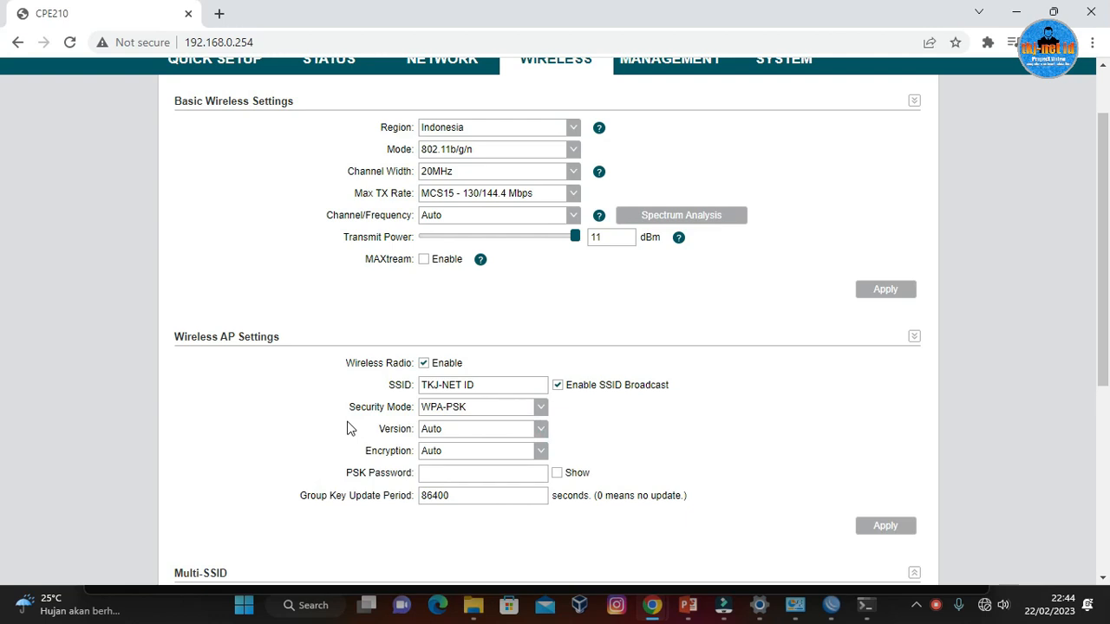
left_click(443, 432)
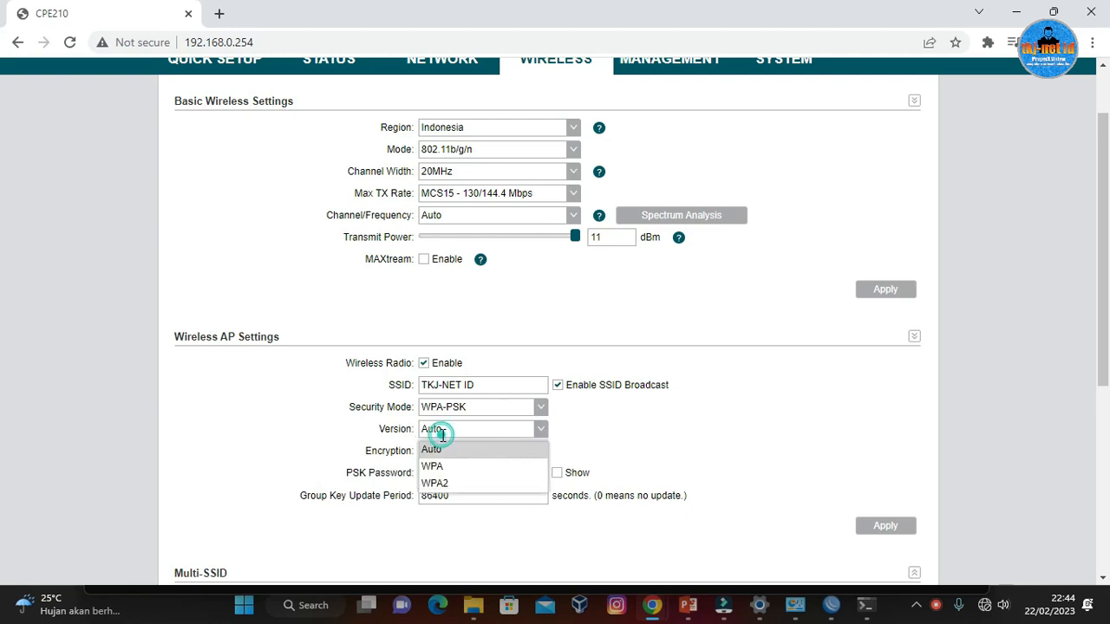
left_click(486, 466)
left_click(508, 450)
left_click(574, 435)
left_click(538, 429)
left_click(475, 451)
Enter the PSK password for the wireless network and show it in plain text.
left_click(470, 476)
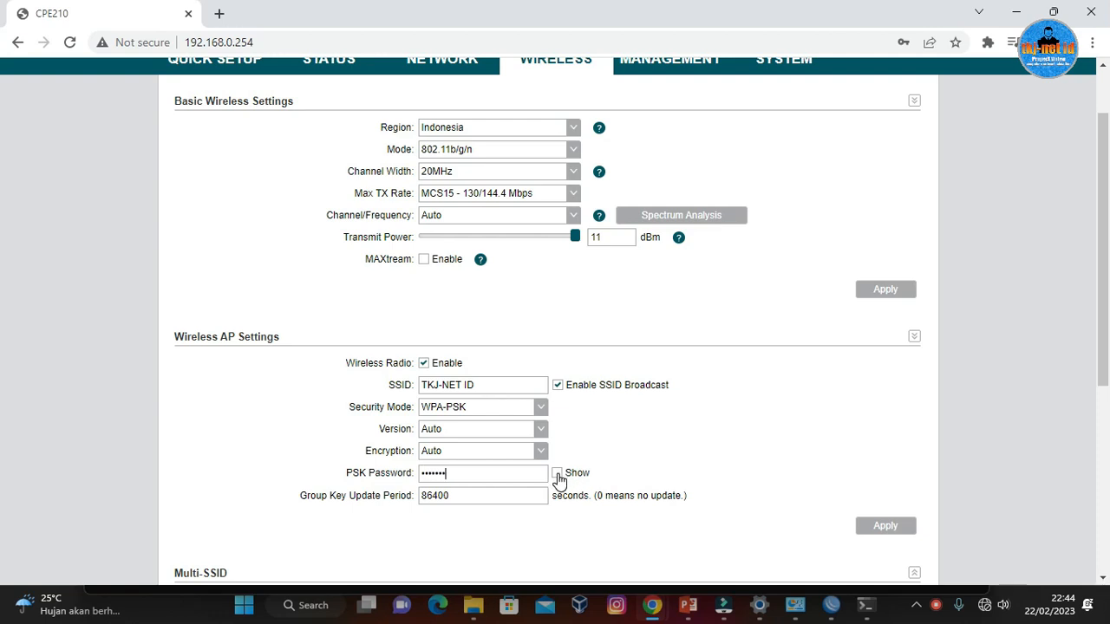
left_click_drag(503, 468, 397, 478)
left_click(557, 473)
scroll(642, 427, "up", 1)
scroll(618, 369, "down", 5)
scroll(618, 371, "up", 5)
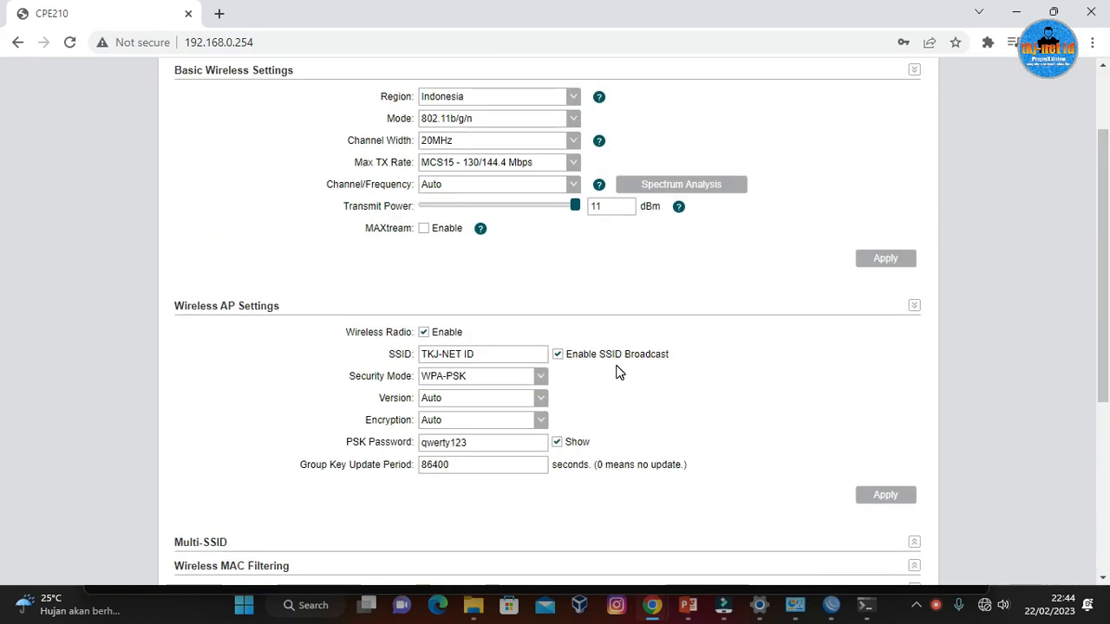
Apply the wireless AP settings and save the changes to the device.
left_click(511, 471)
scroll(688, 486, "down", 5)
scroll(688, 446, "up", 2)
scroll(709, 460, "down", 1)
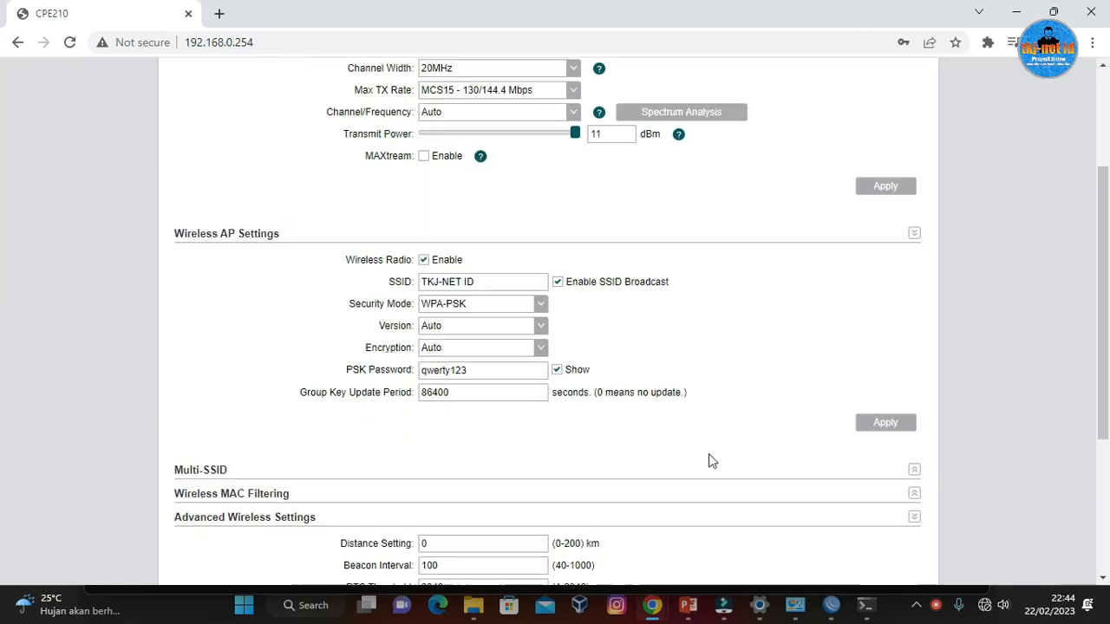
scroll(708, 461, "down", 1)
left_click(878, 371)
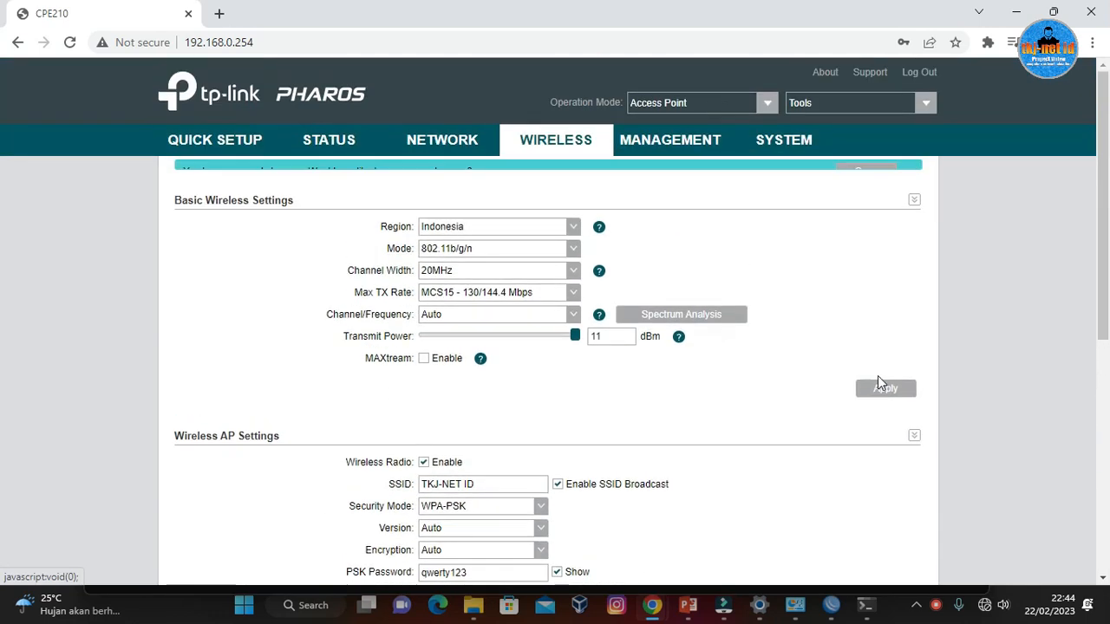
scroll(931, 387, "down", 4)
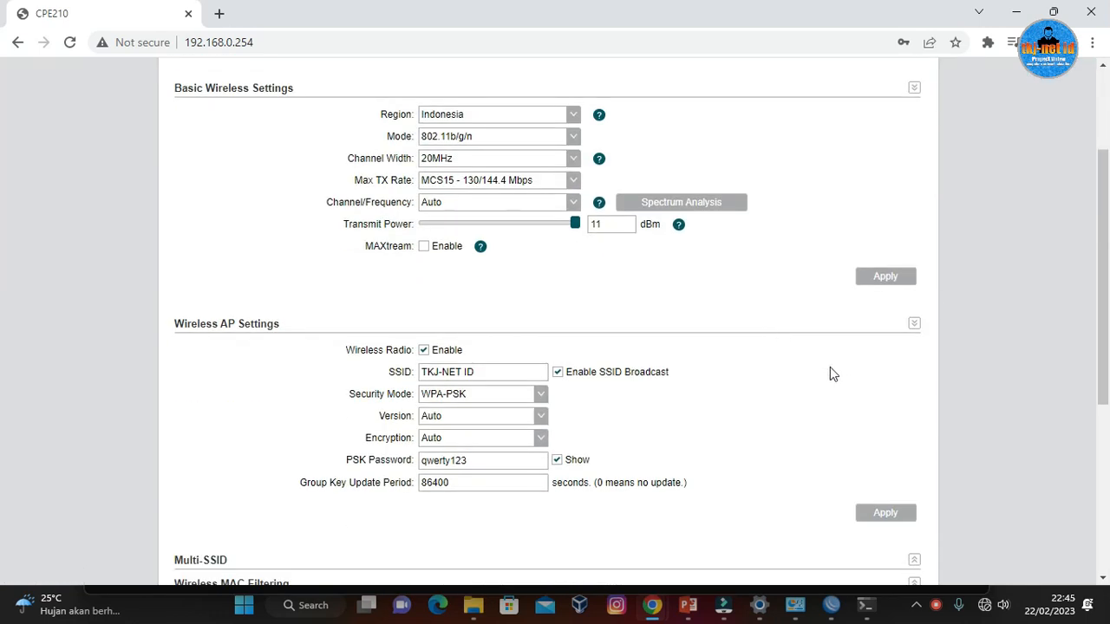
scroll(846, 377, "up", 3)
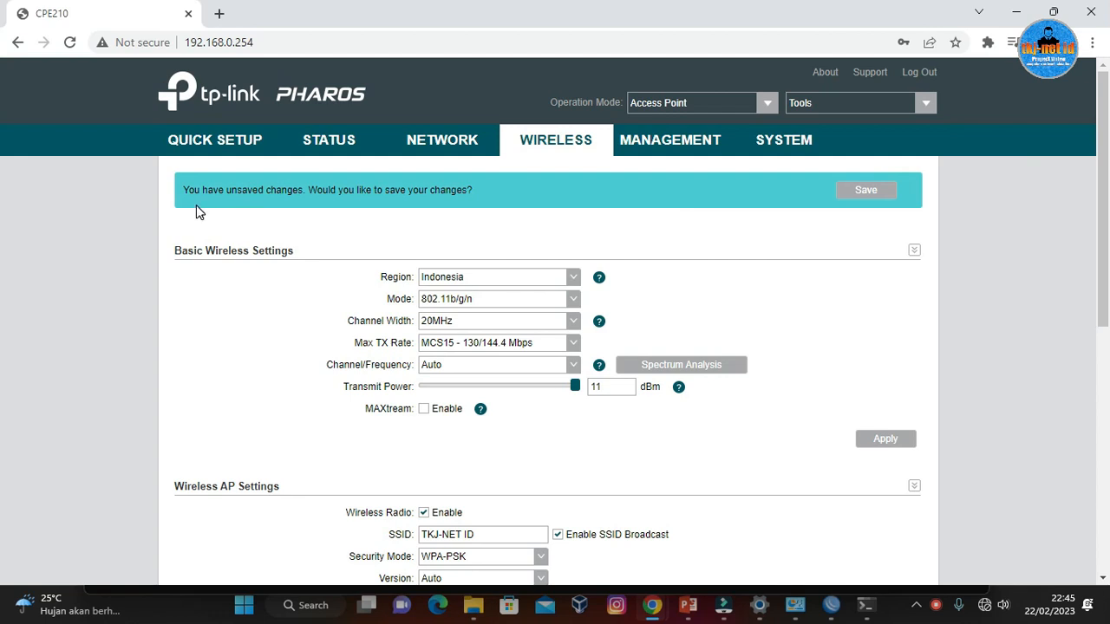
left_click(855, 195)
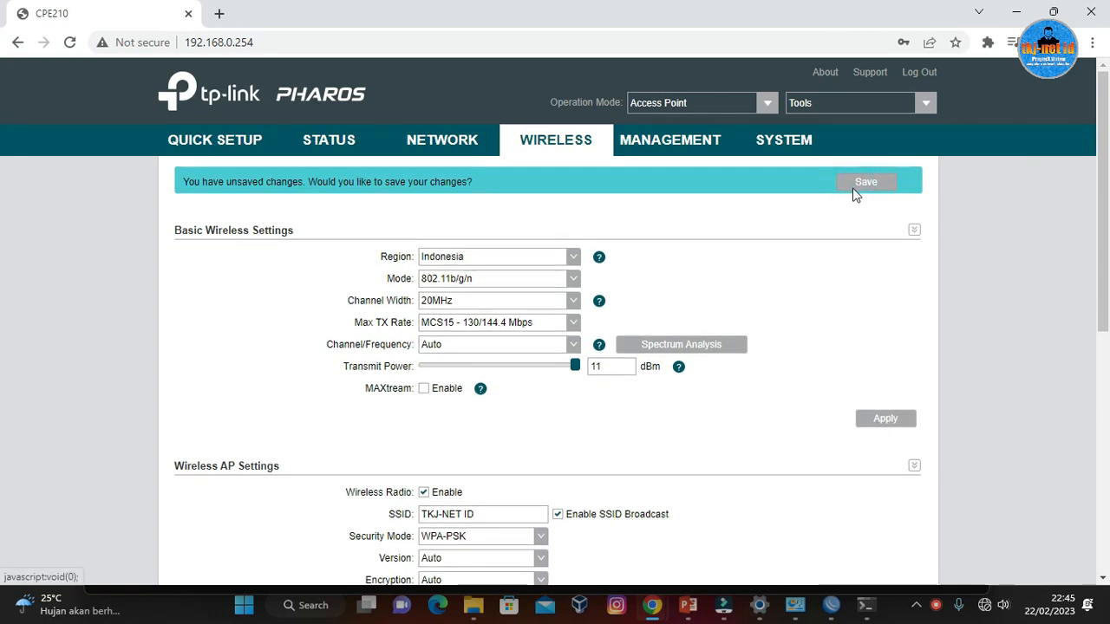
Open the PC's list of available Wi-Fi networks and look for TKJ-NET ID.
scroll(803, 339, "down", 3)
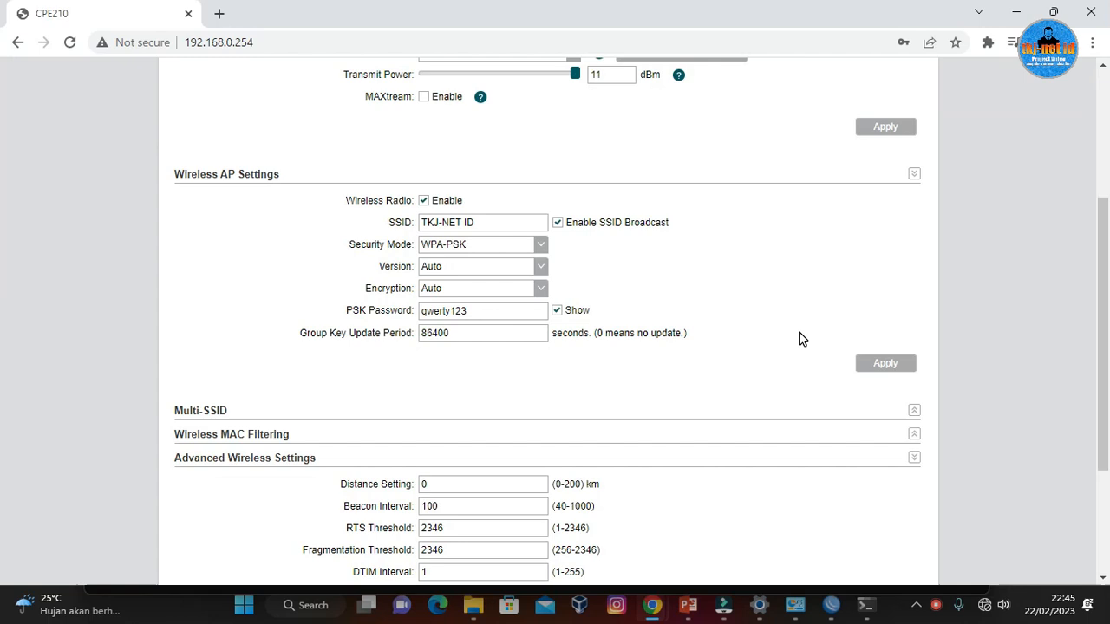
left_click(993, 606)
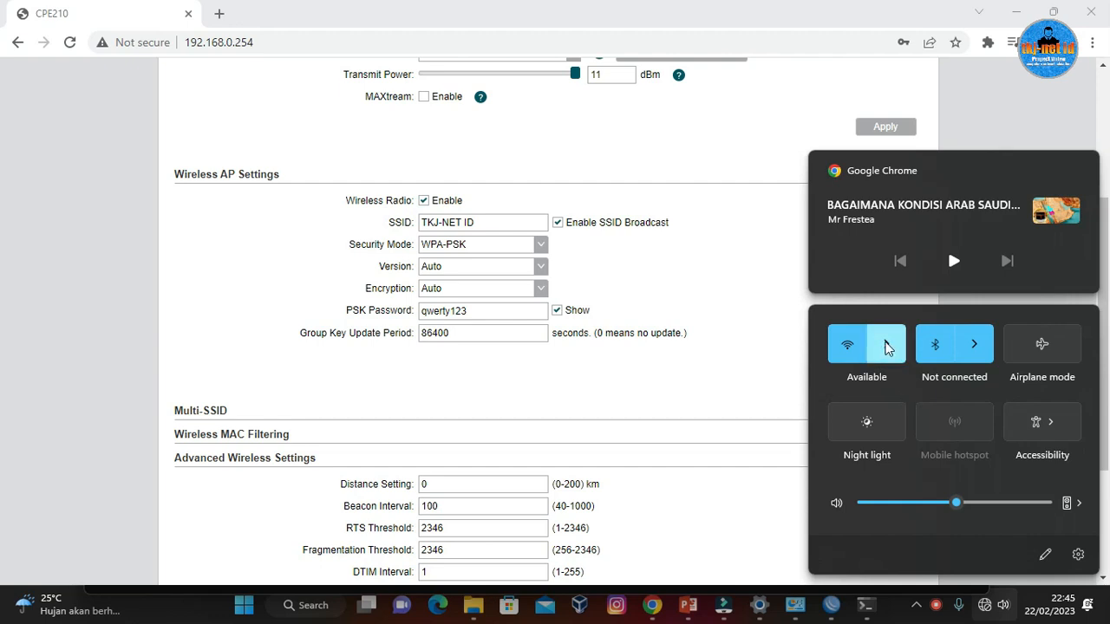
left_click(886, 346)
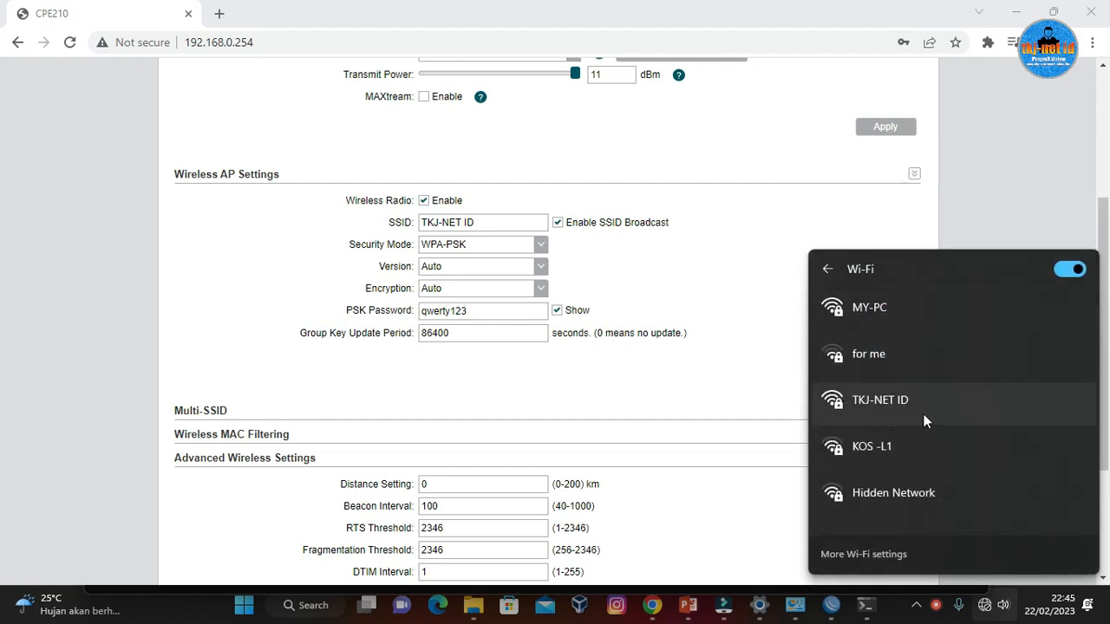
Switch to PowerPoint and copy the access point's IP address 172.22.10.2 from the topology diagram on slide 3.
left_click(771, 254)
scroll(781, 287, "up", 3)
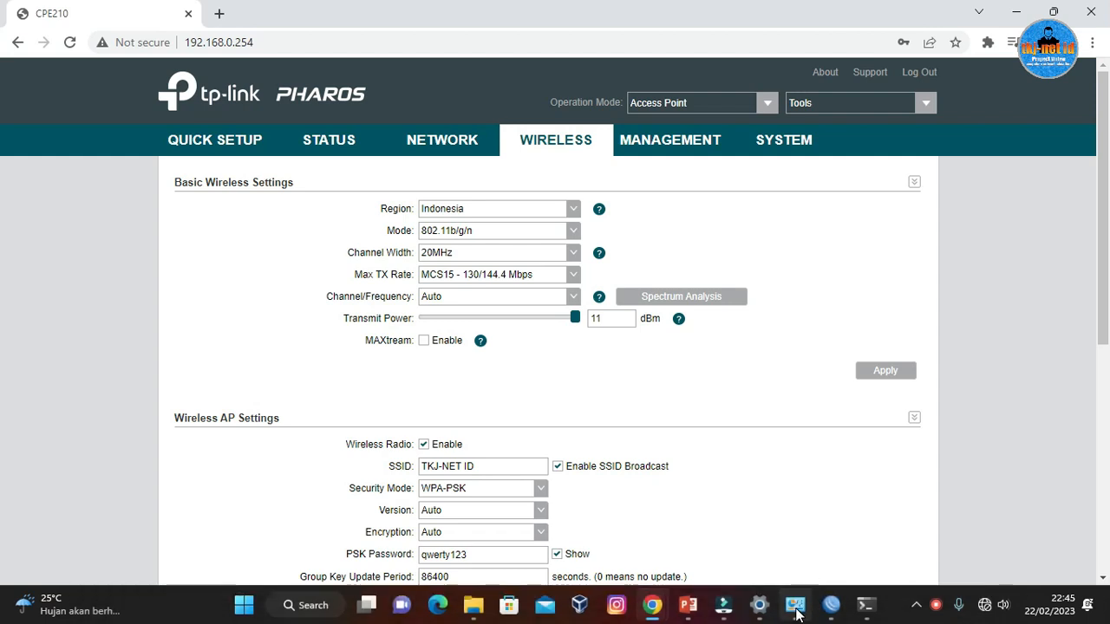
left_click(688, 606)
left_click(531, 232)
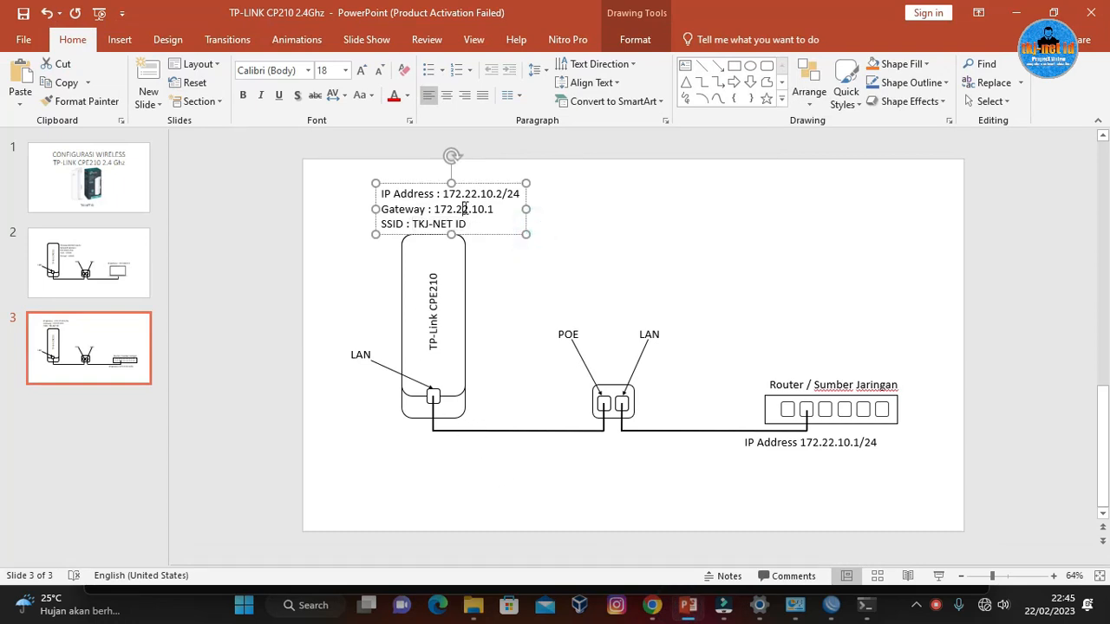
left_click(495, 198)
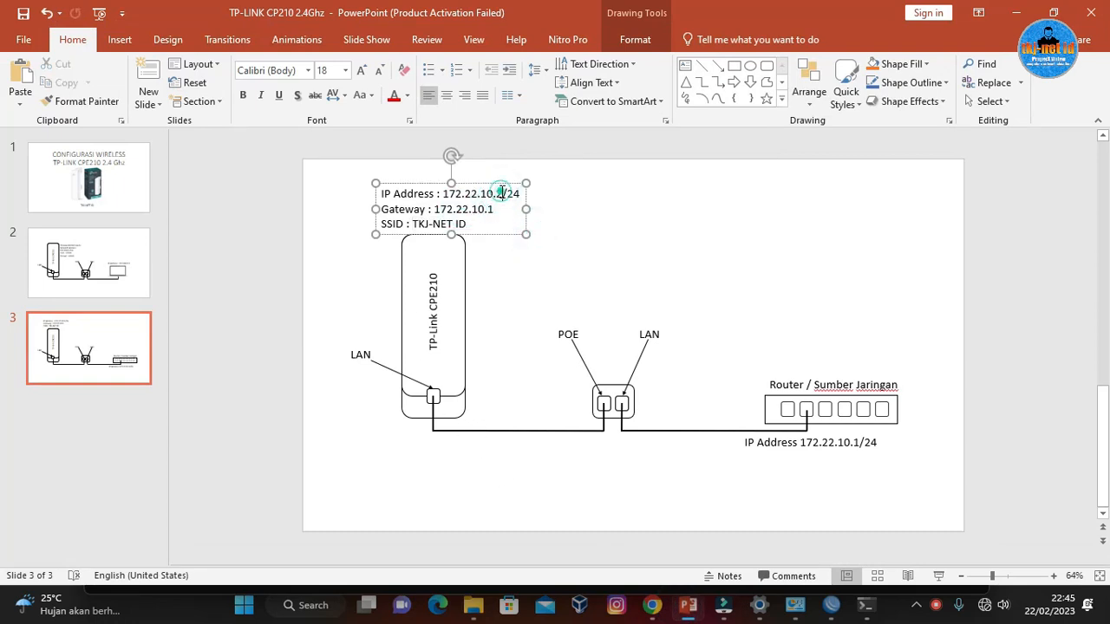
left_click_drag(501, 192, 445, 194)
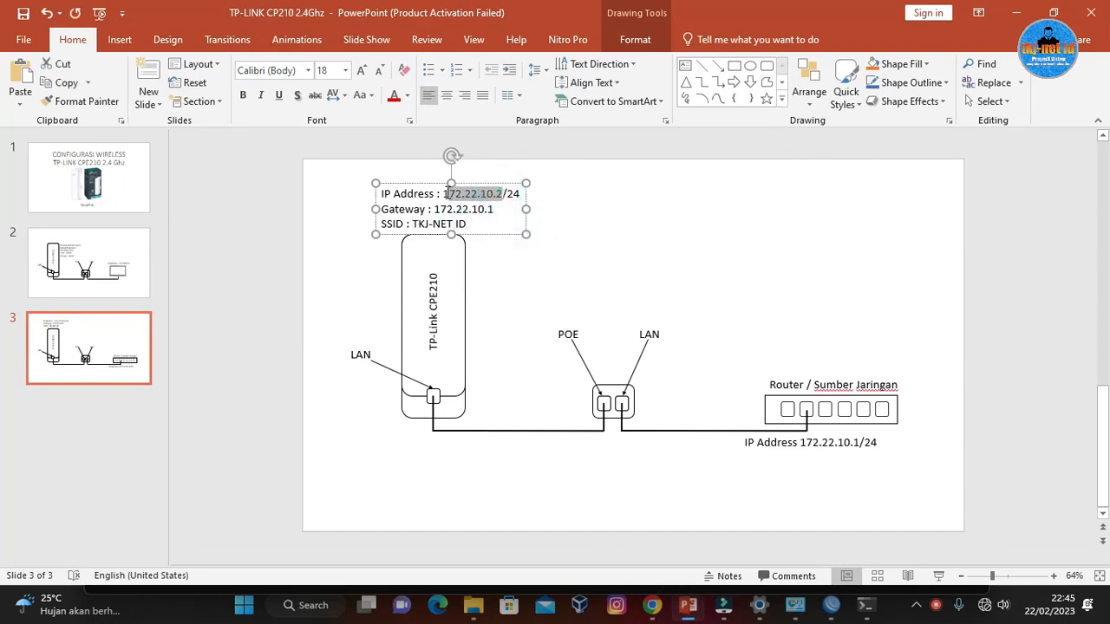
right_click(492, 192)
left_click(524, 222)
left_click(1016, 12)
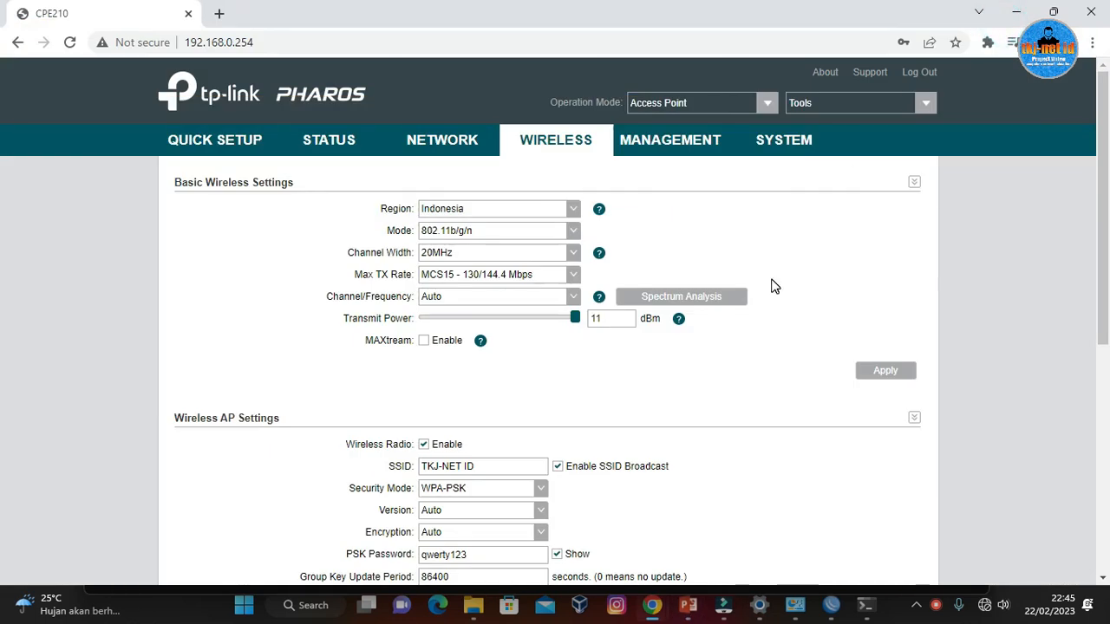
Return to the access point's network settings in the browser and set the static LAN IP address to 172.22.10.2.
left_click(442, 140)
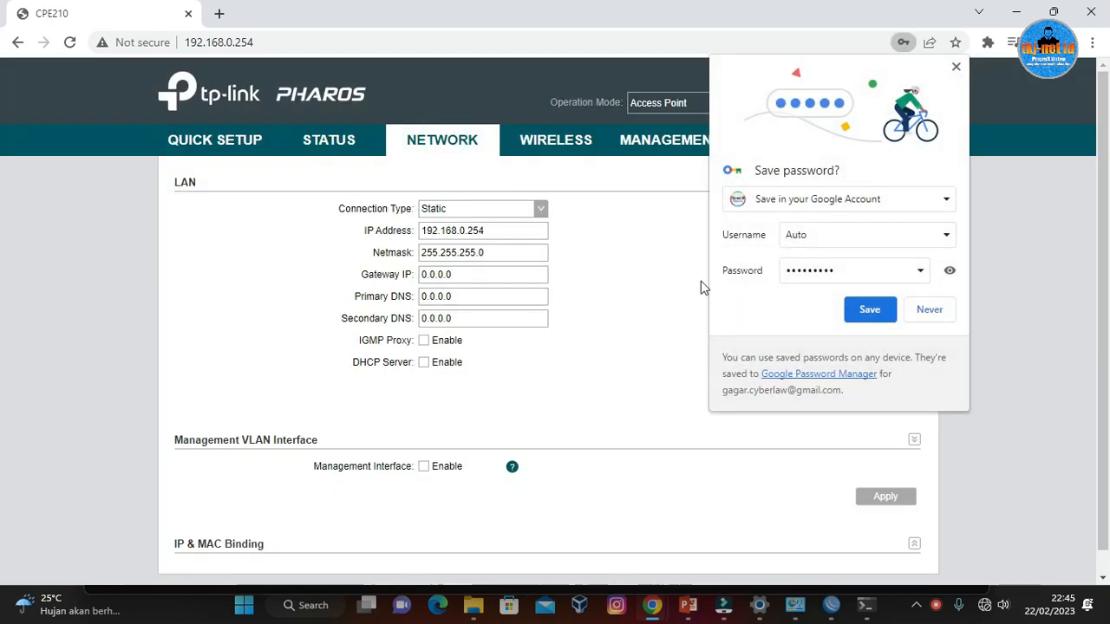
left_click(955, 67)
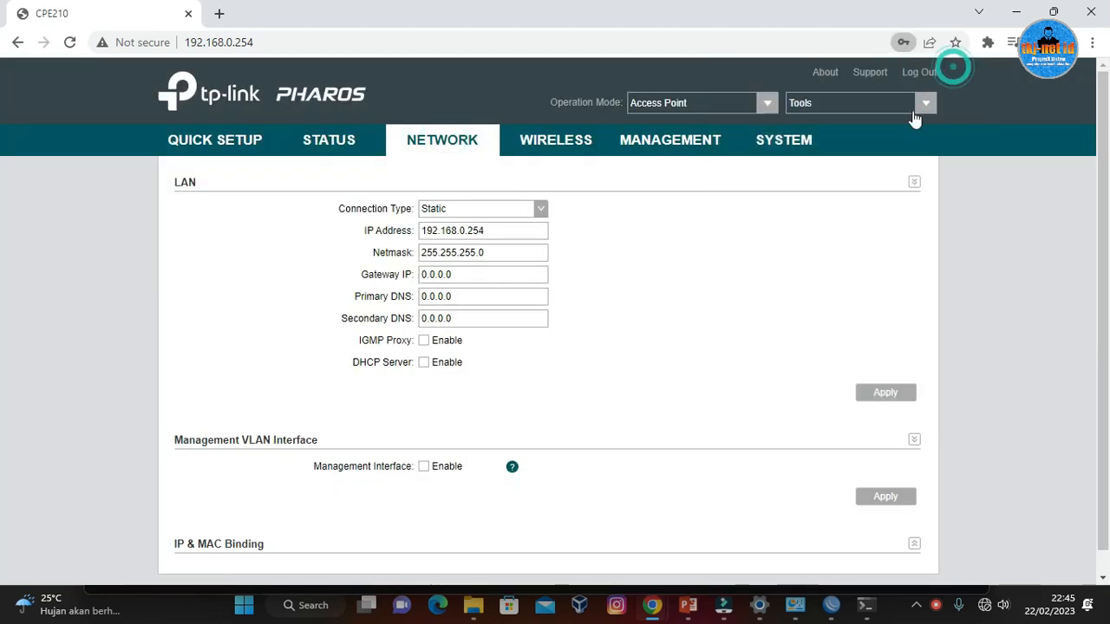
double_click(527, 231)
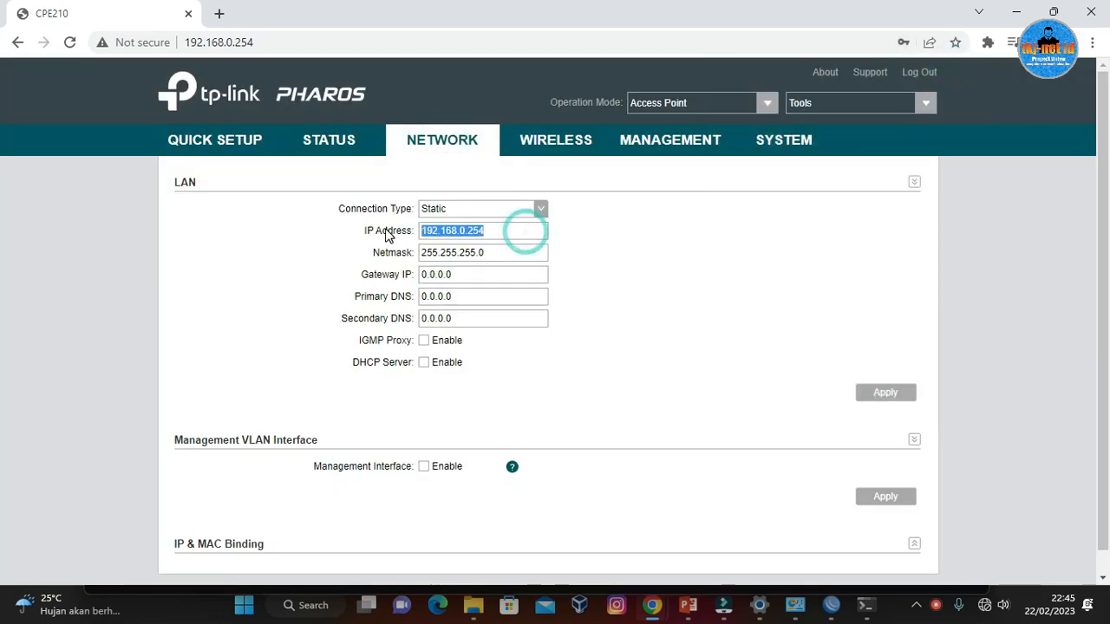
right_click(491, 233)
left_click(561, 313)
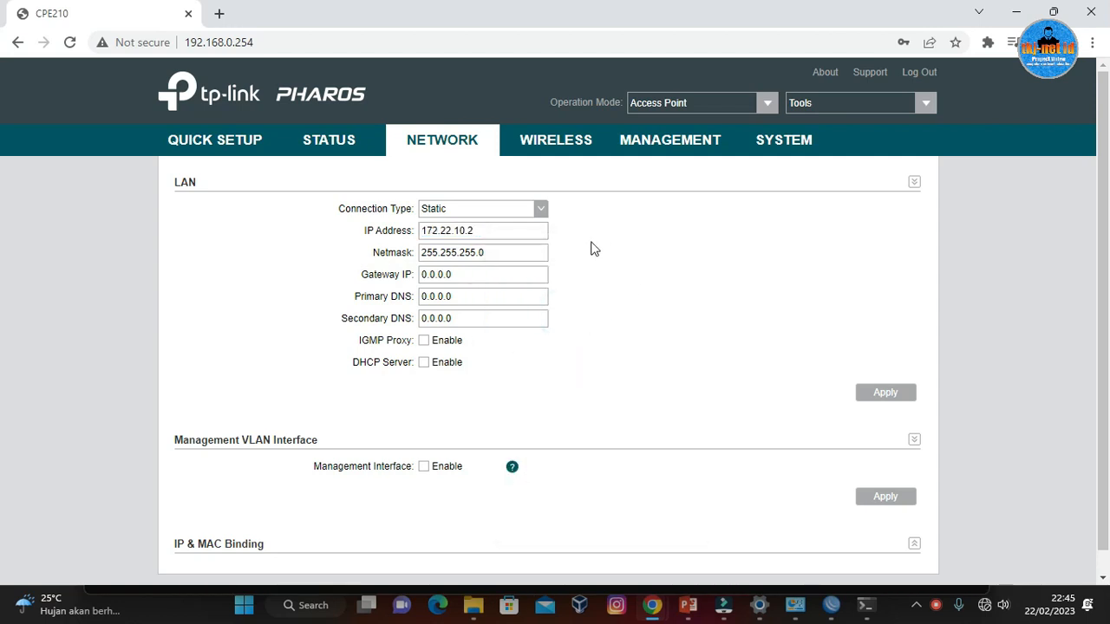
Set the LAN gateway IP to 172.22.10.1, keeping the netmask at 255.255.255.0.
left_click(520, 255)
double_click(498, 276)
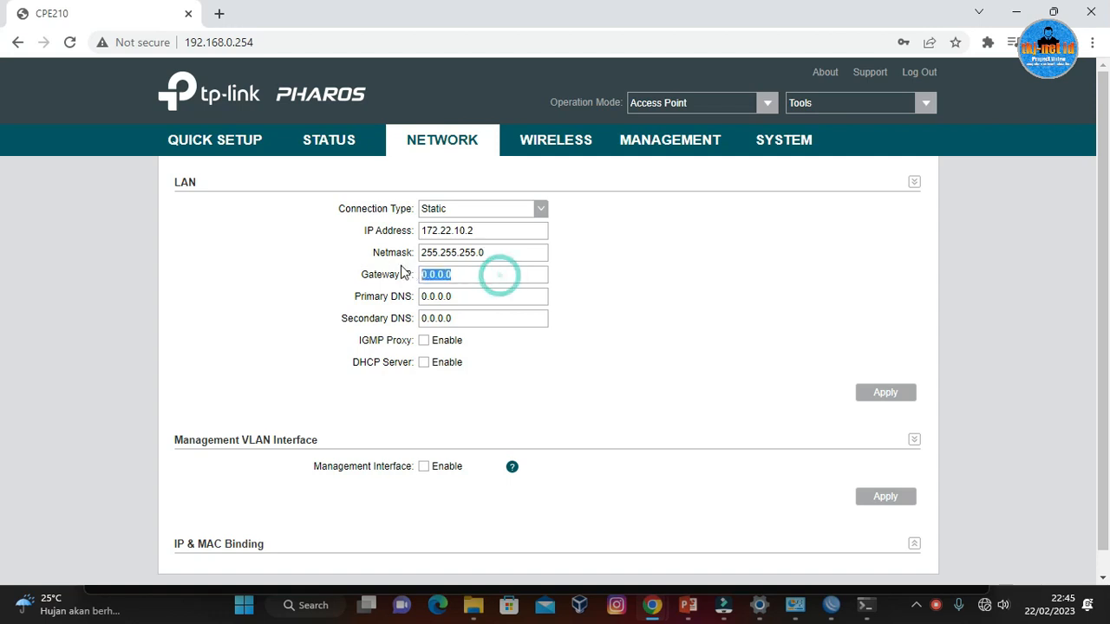
right_click(466, 274)
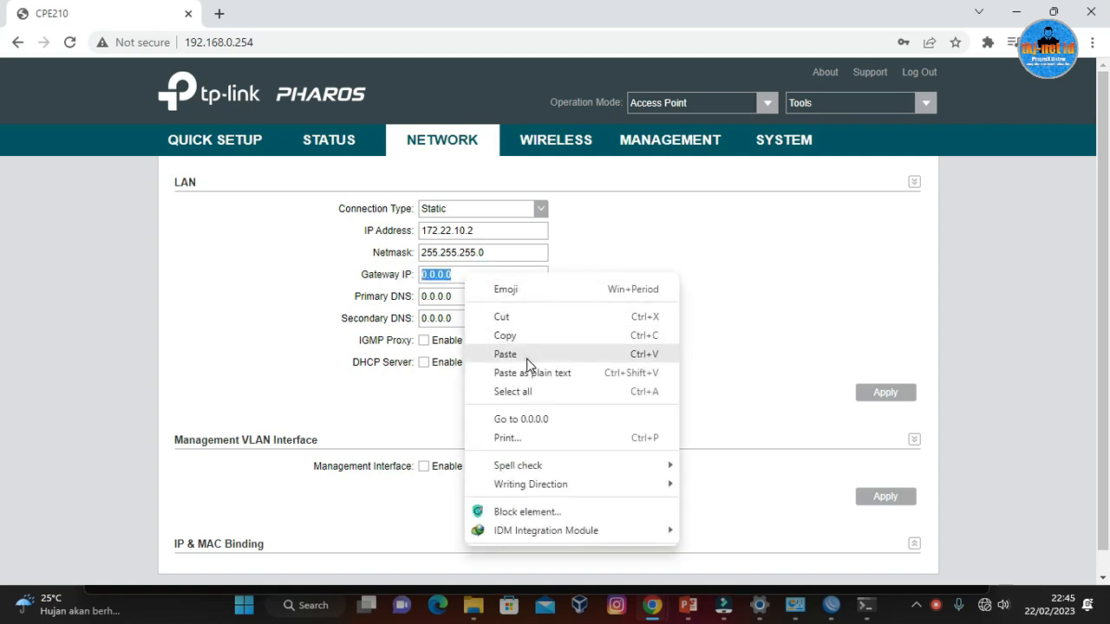
left_click(526, 359)
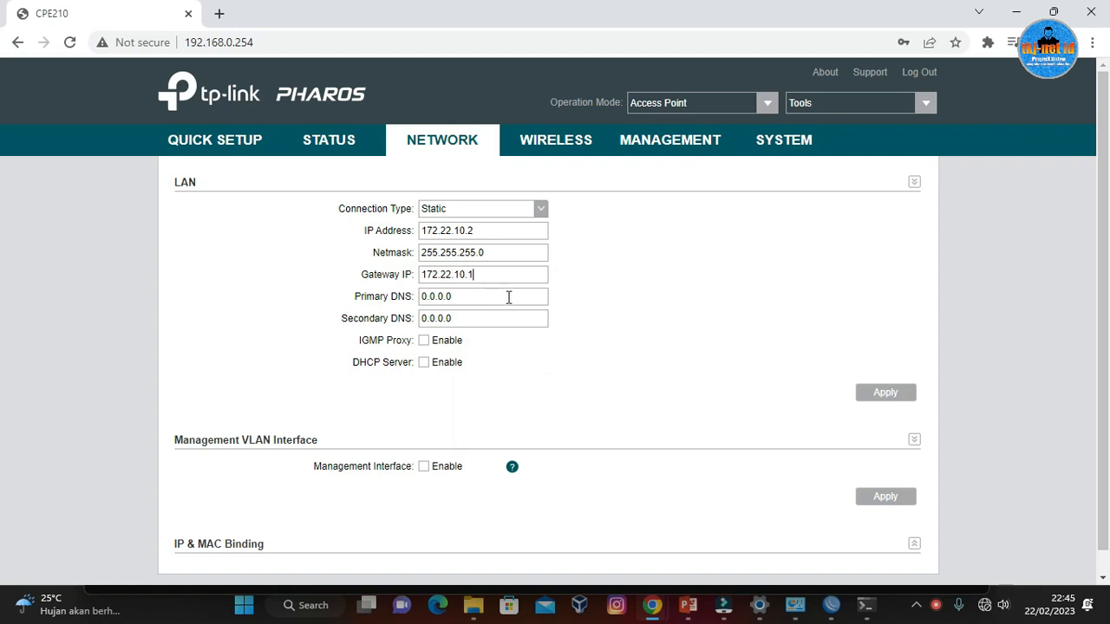
Set the access point's primary DNS to 203.142.82.222.
double_click(509, 297)
type("2")
type("2")
left_click_drag(522, 297, 423, 295)
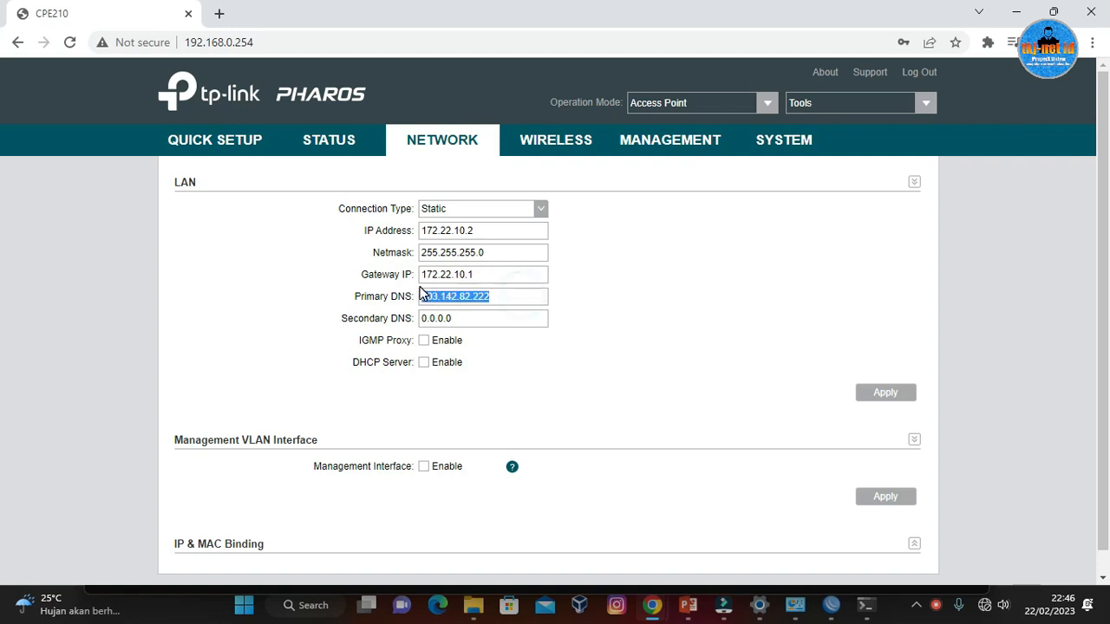
Set the secondary DNS to 203.142.84.222 and apply the LAN settings.
left_click_drag(485, 320, 413, 319)
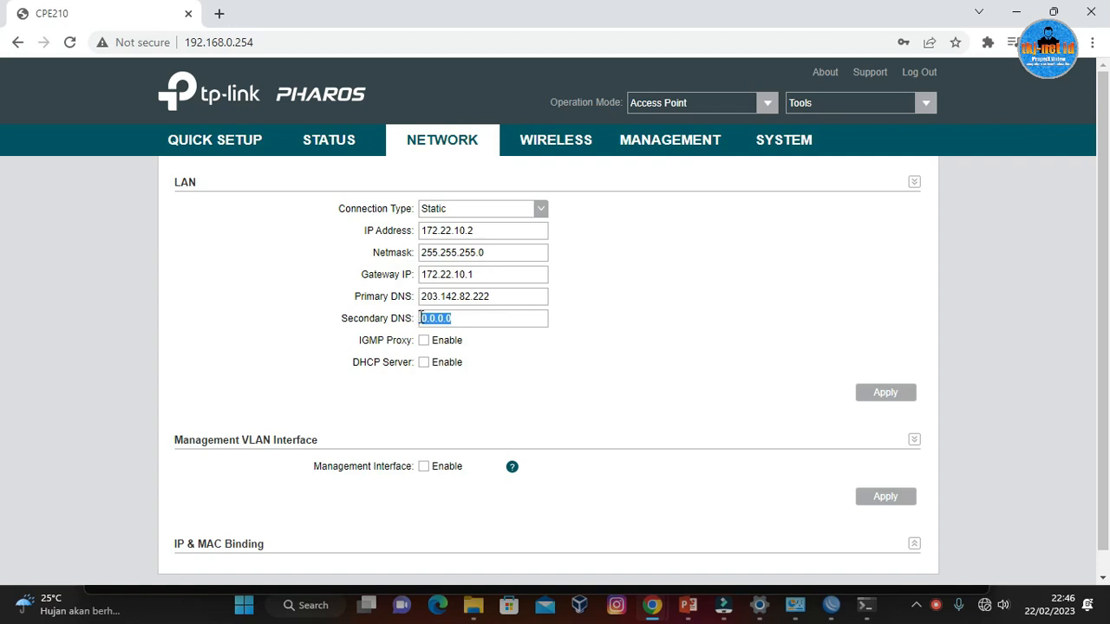
key("ctrl+v")
left_click_drag(526, 317, 414, 318)
left_click_drag(507, 295, 423, 297)
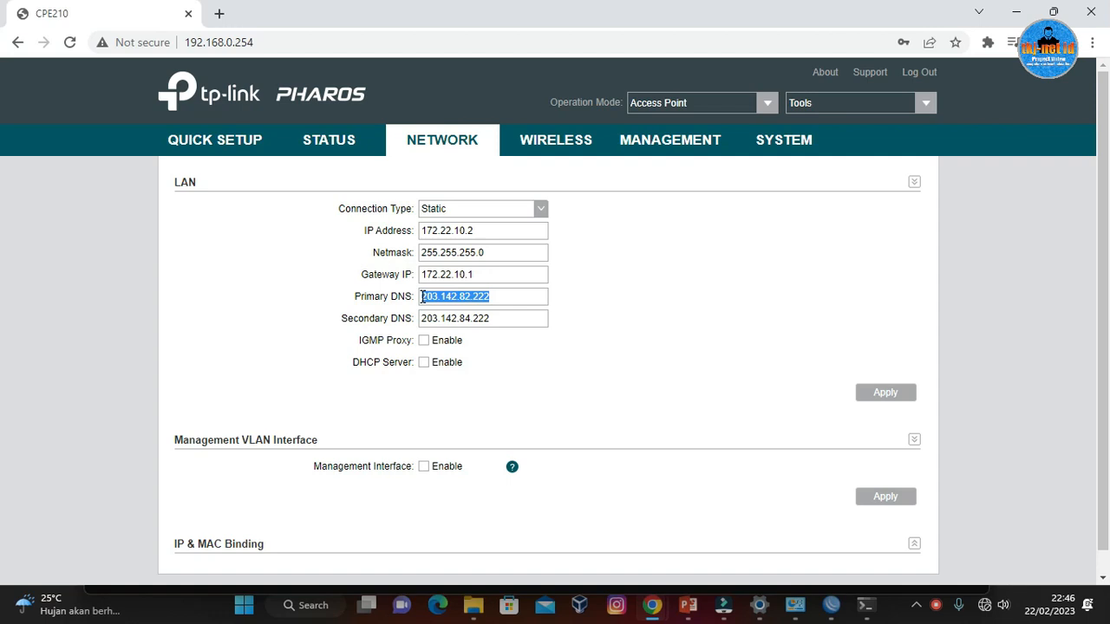
left_click(630, 335)
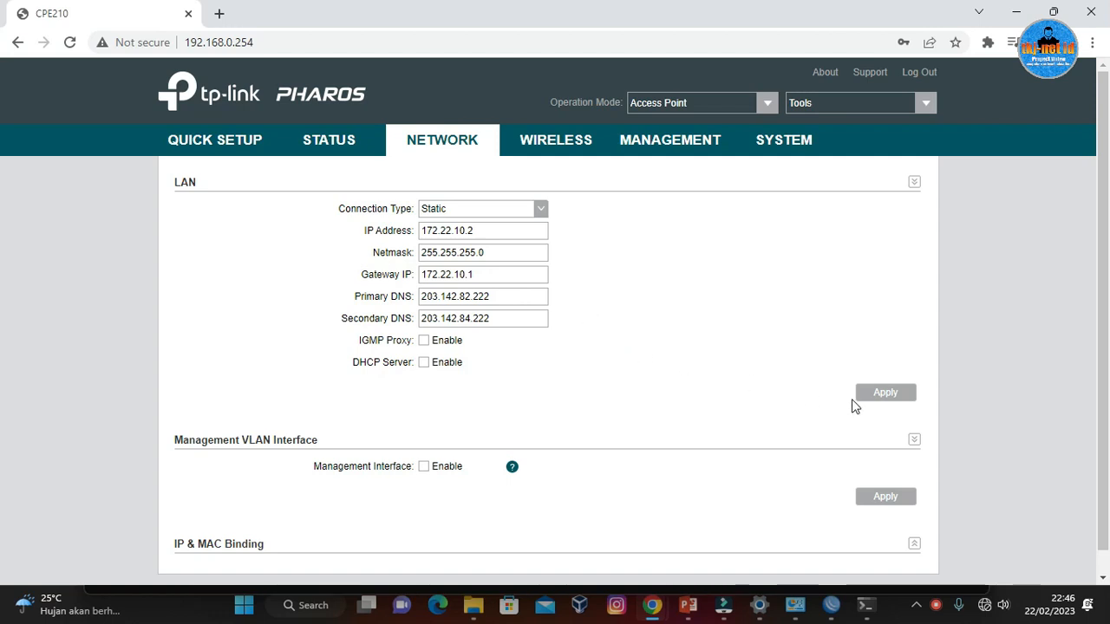
left_click(899, 399)
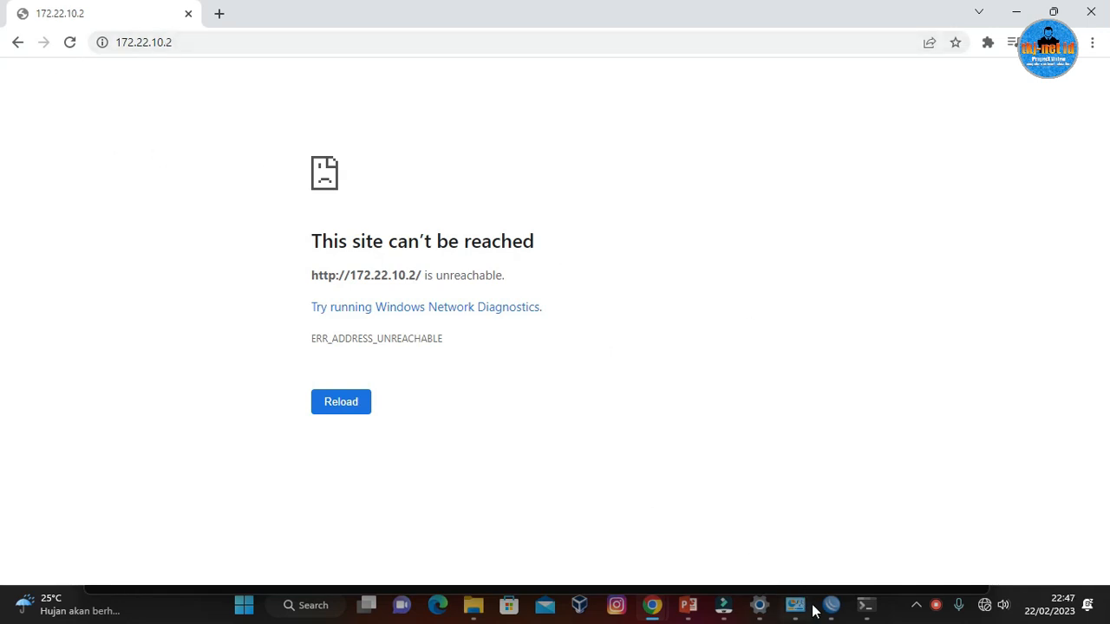
Switch to Network Connections and open the TCP/IPv4 properties of the PC's Ethernet adapter.
left_click(290, 44)
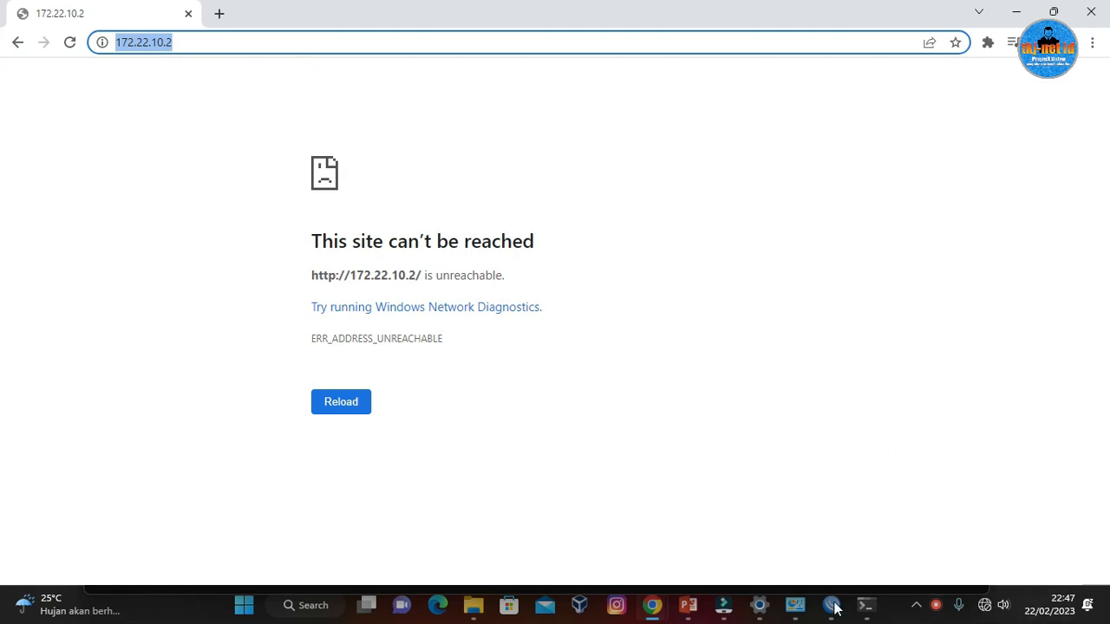
left_click(797, 607)
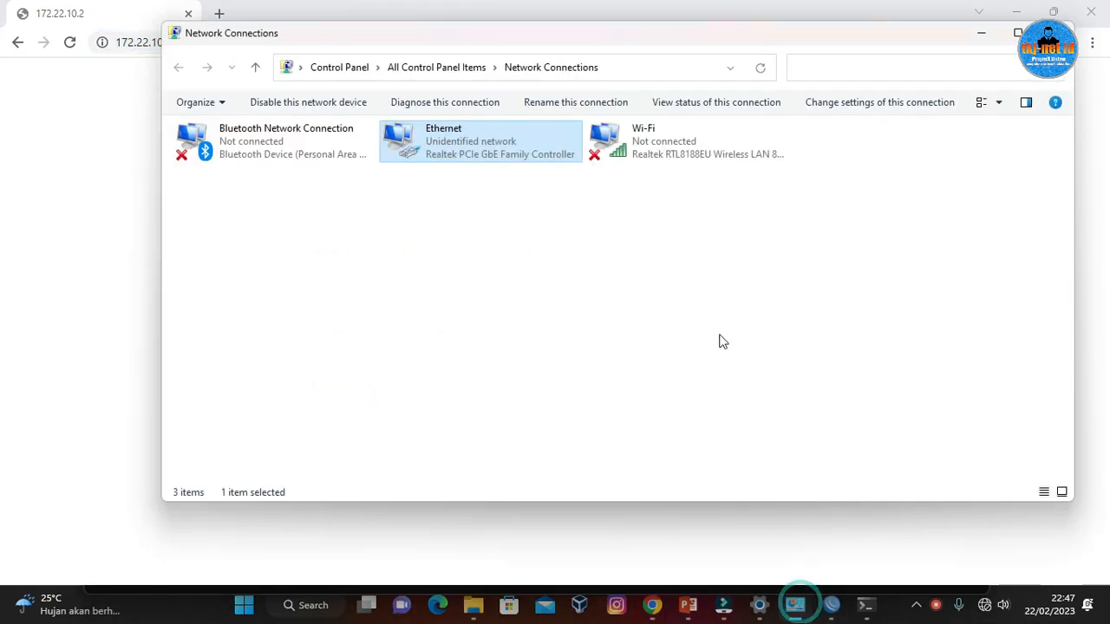
double_click(488, 145)
left_click(459, 439)
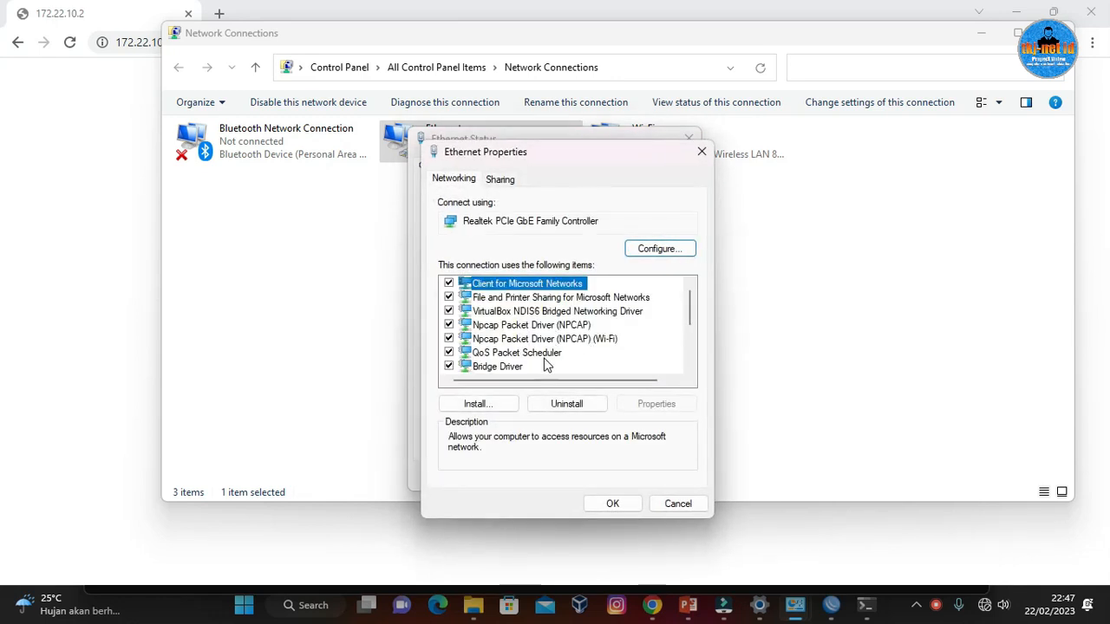
scroll(551, 365, "down", 3)
double_click(555, 283)
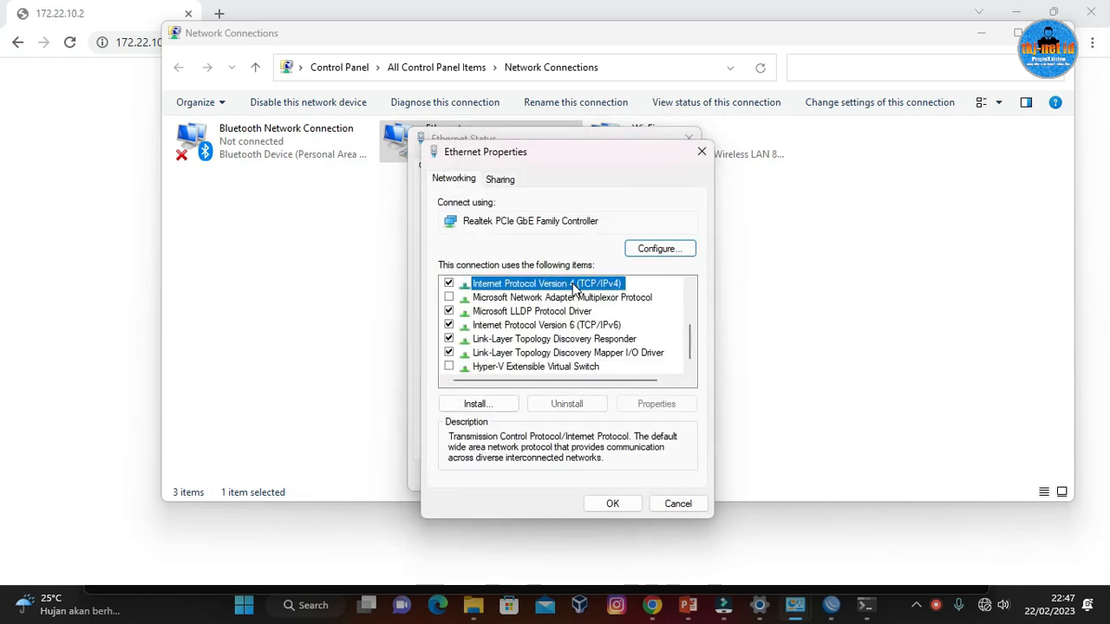
Set the Ethernet adapter's IP address to 172.22.10.3 with subnet mask 255.255.255.0 and confirm the adapter settings.
left_click_drag(714, 349, 618, 344)
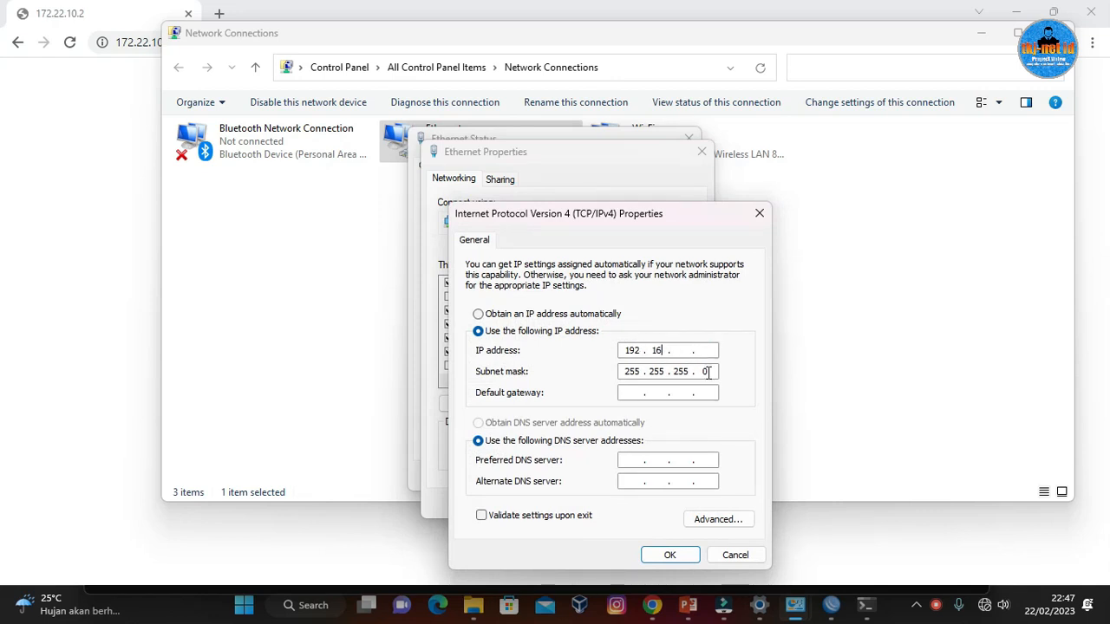
type("72.")
type("22 . 10 . ")
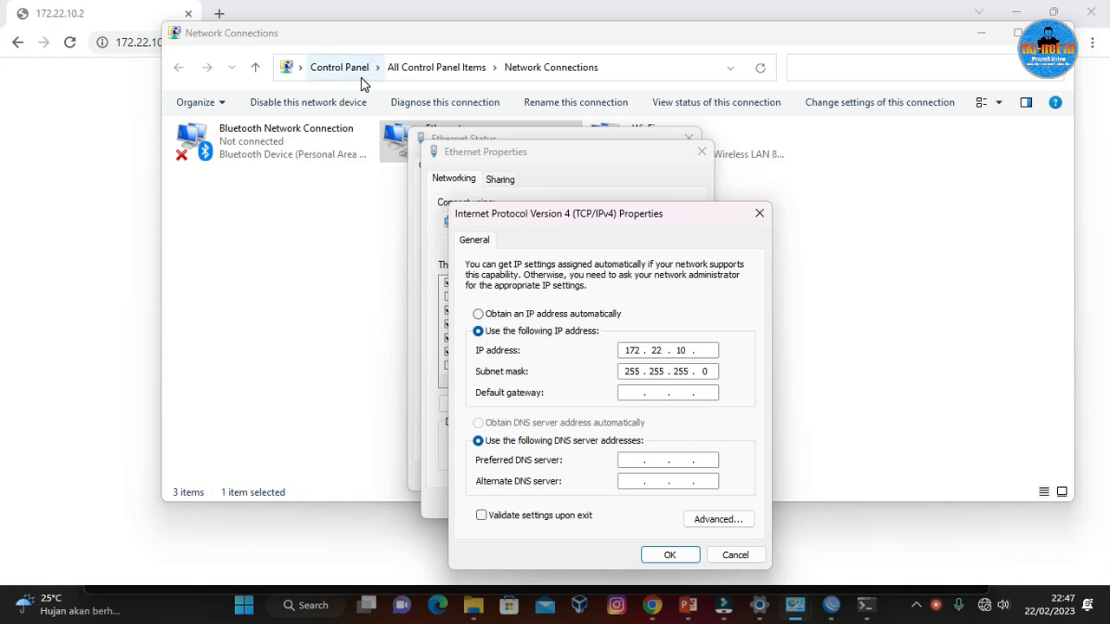
type("3")
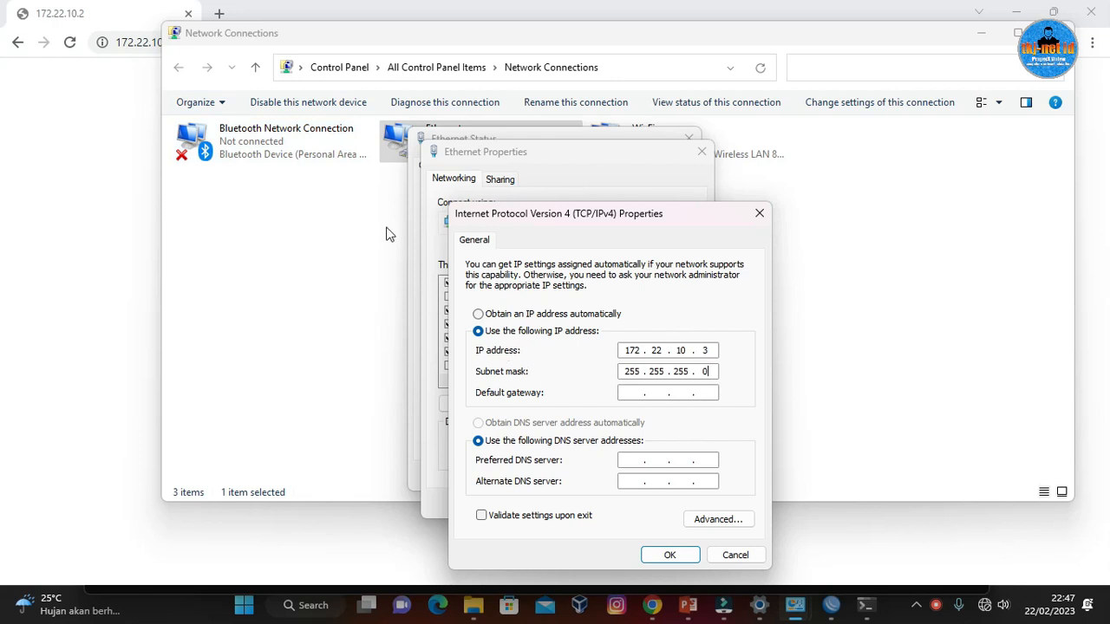
left_click(663, 559)
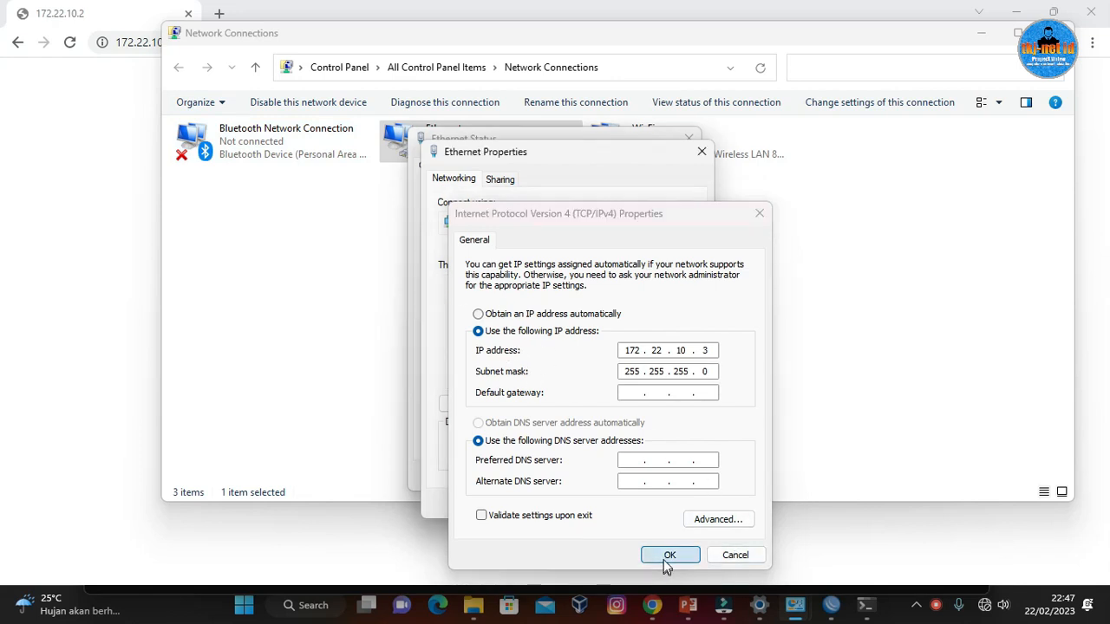
left_click(619, 510)
left_click(664, 477)
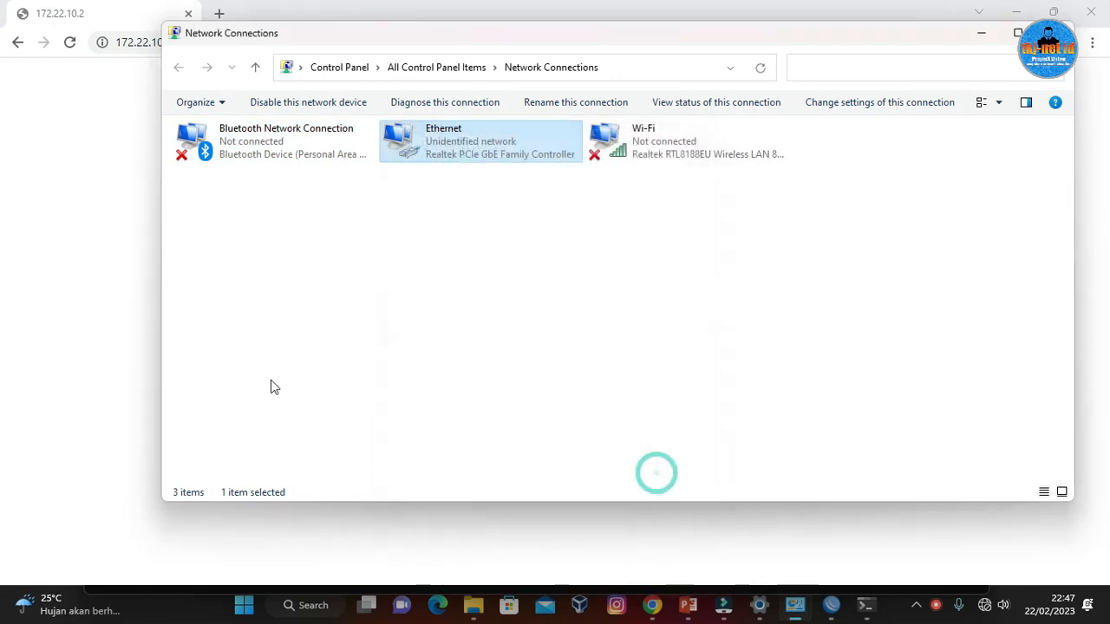
Return to the browser and reload the access point's page at 172.22.10.2 until its login form loads.
left_click(93, 319)
left_click(73, 44)
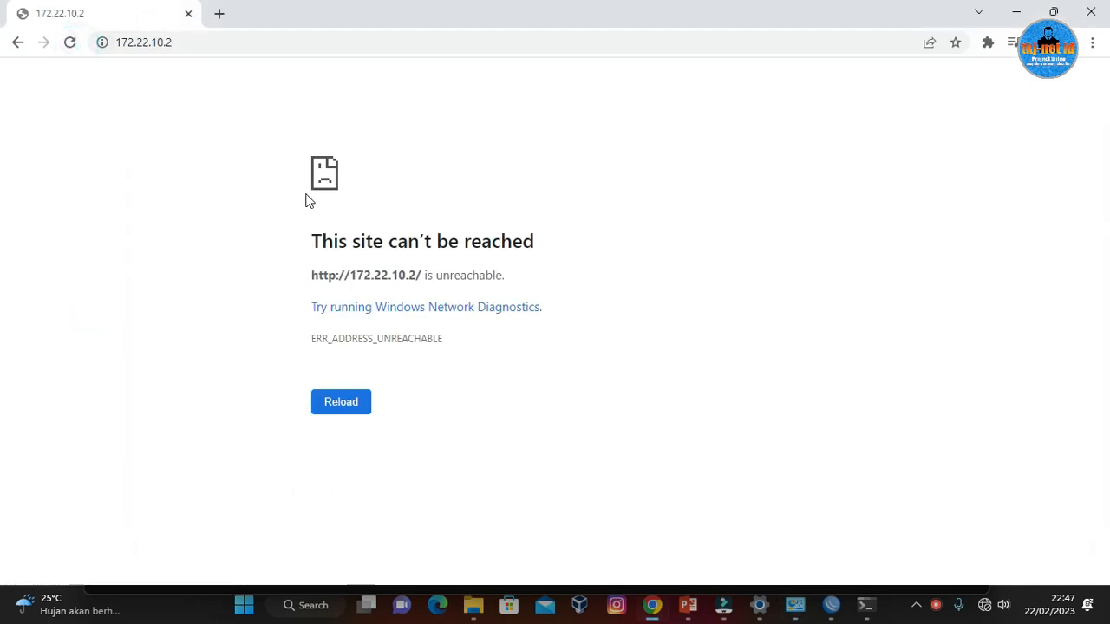
left_click(69, 43)
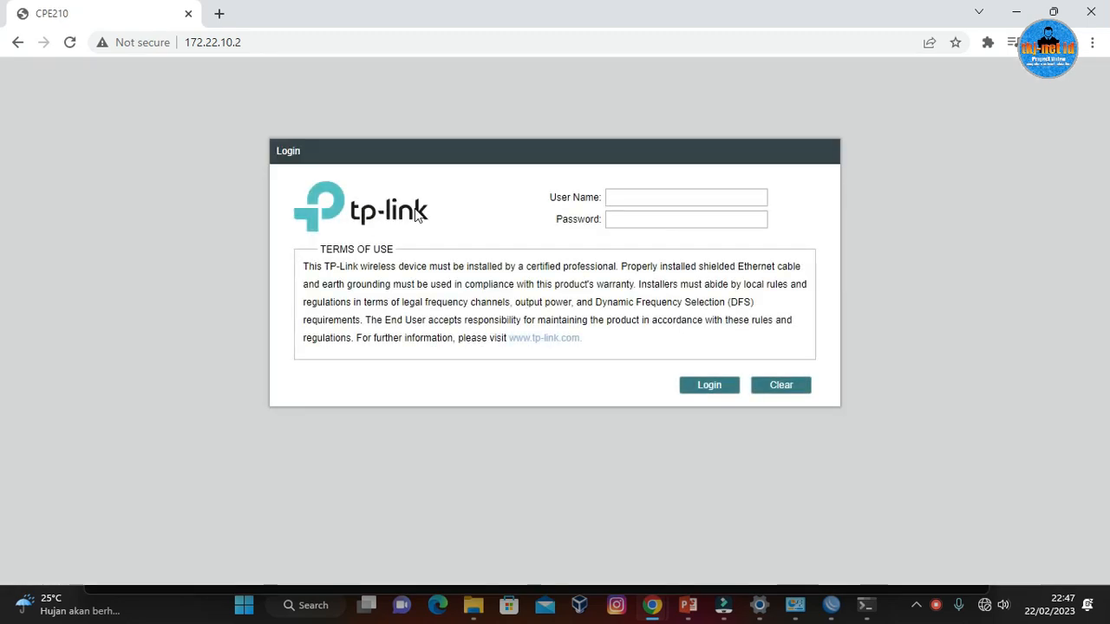
Log in to the access point as admin with the account password, and save the pending configuration changes.
left_click(698, 199)
left_click(679, 216)
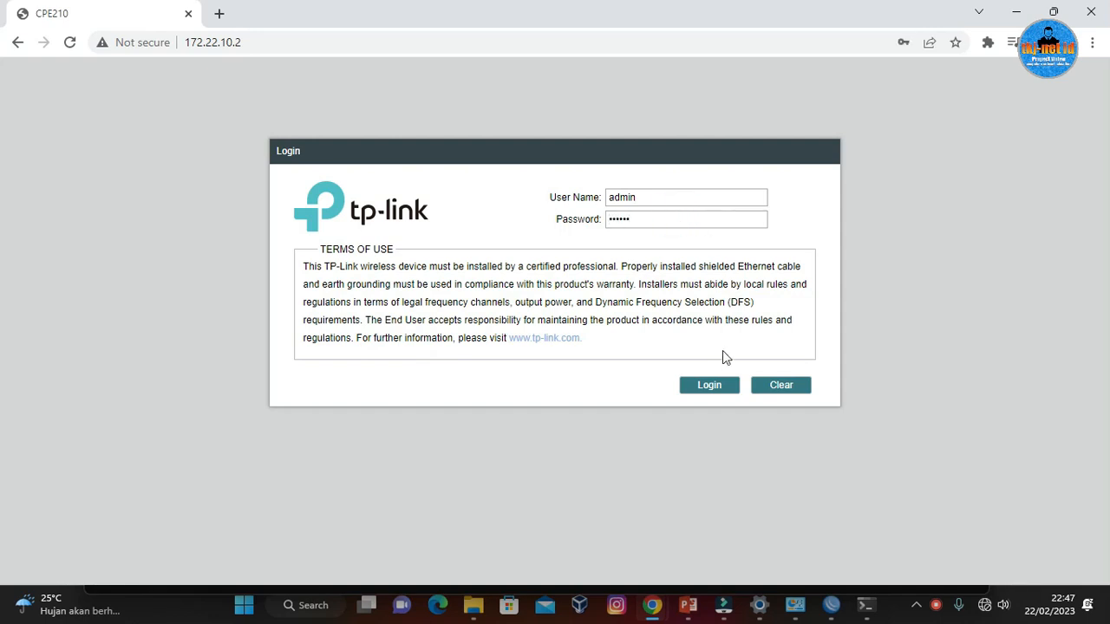
left_click(720, 385)
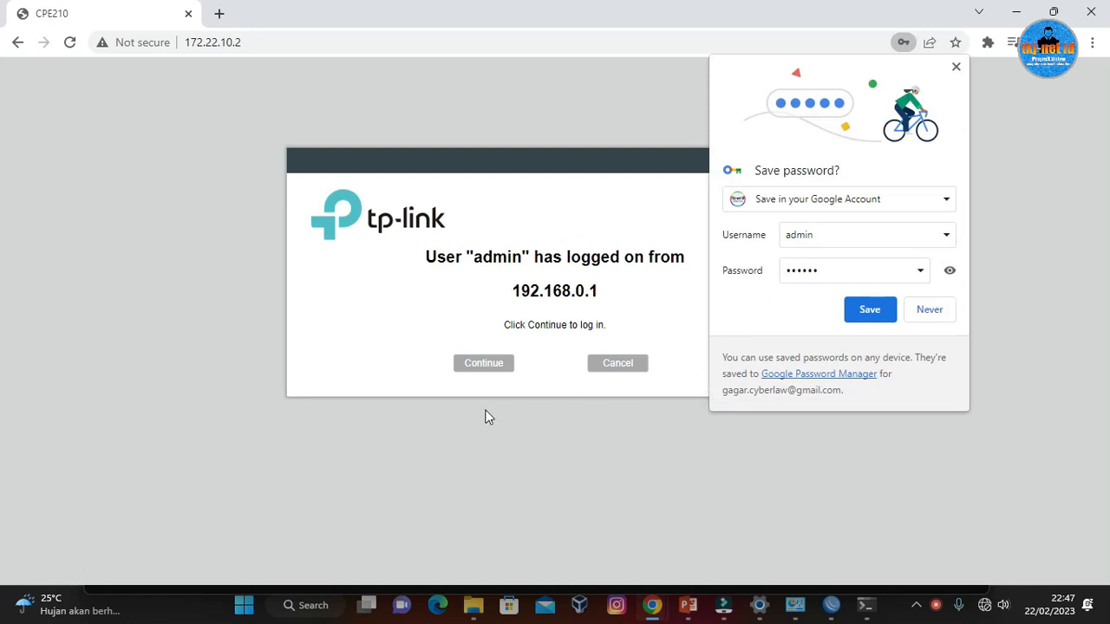
left_click(957, 67)
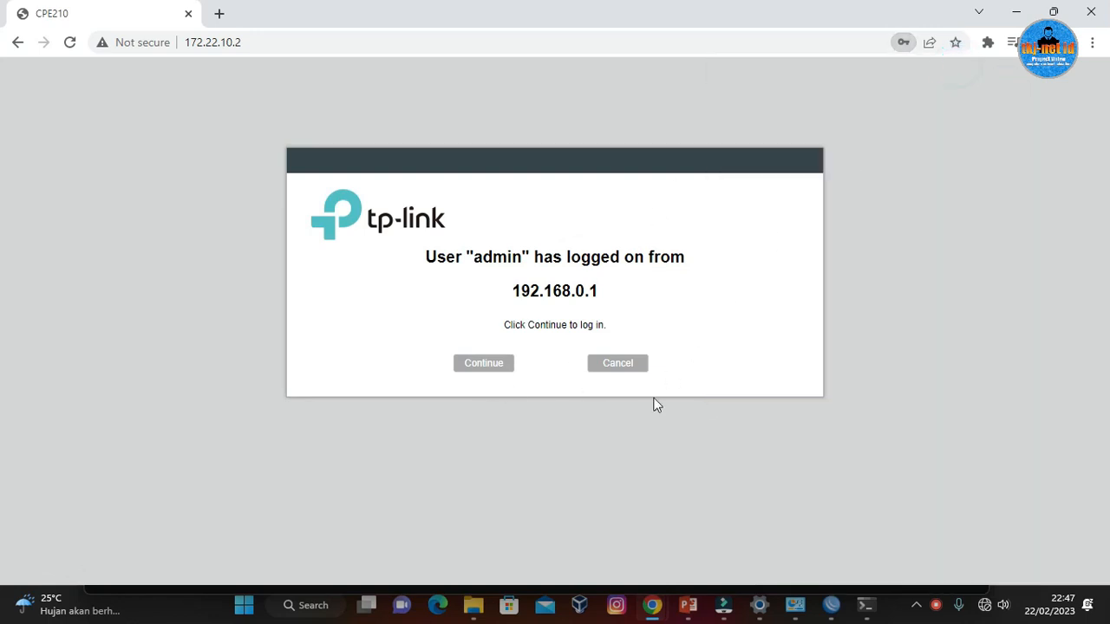
left_click(485, 369)
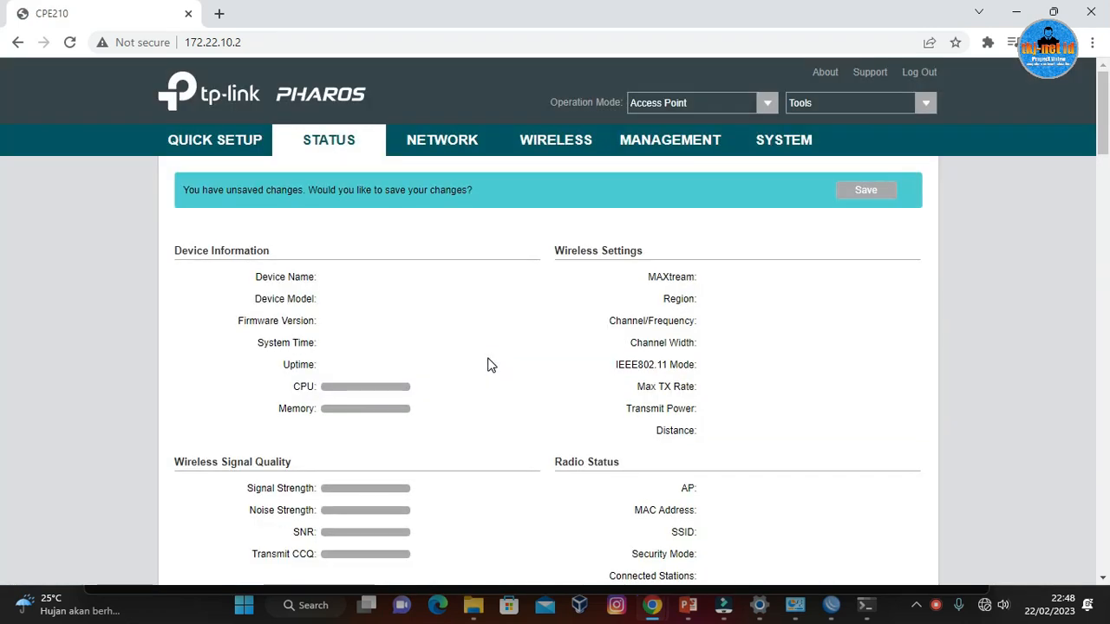
left_click(866, 193)
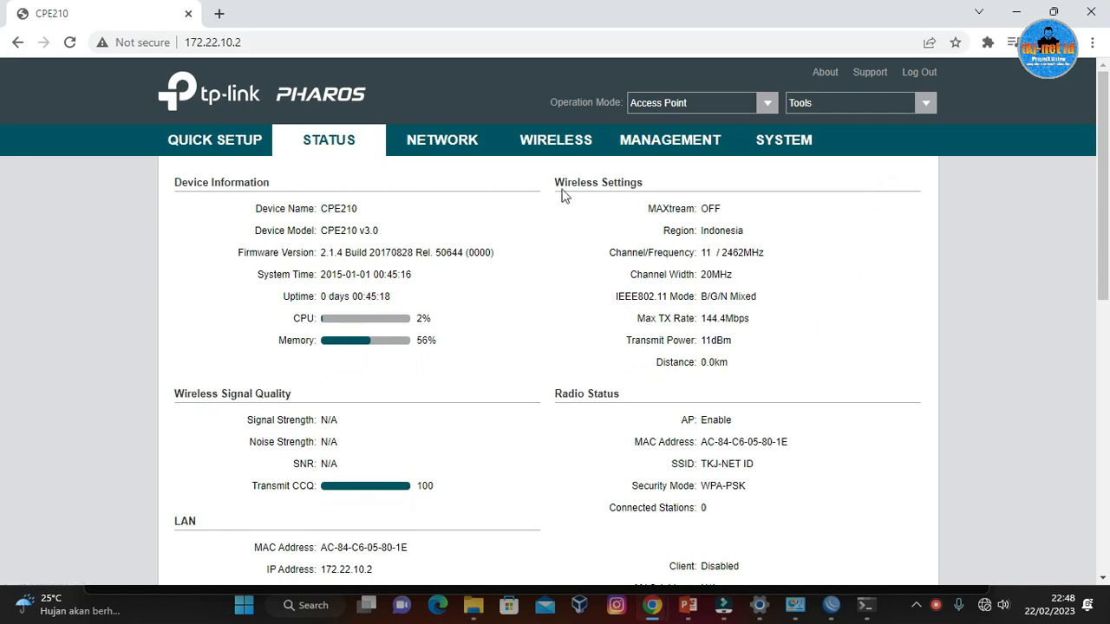
Review the saved LAN settings and the wireless AP settings of the access point.
left_click(464, 143)
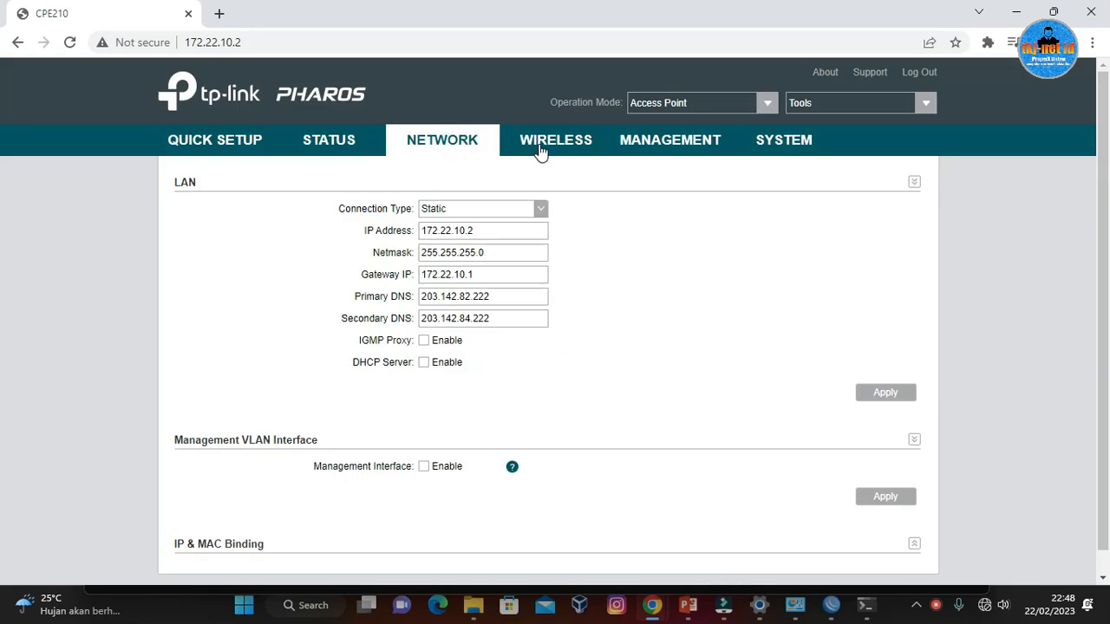
left_click(541, 148)
scroll(624, 382, "down", 4)
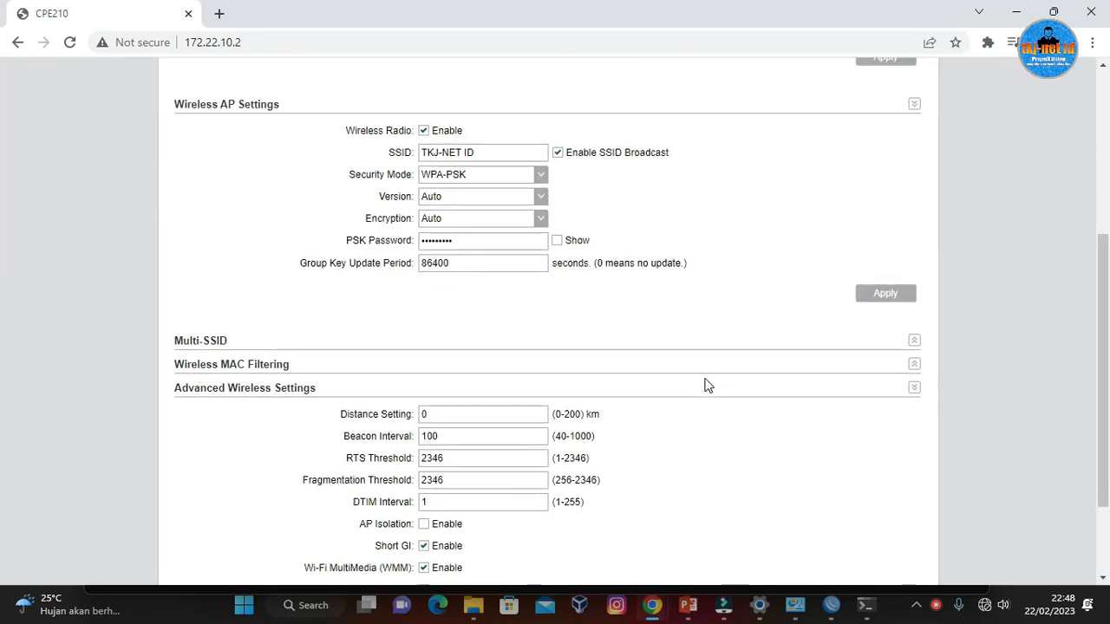
Recheck the access point's LAN settings against its basic wireless and wireless AP settings, going back and forth between the two pages.
scroll(471, 290, "up", 4)
left_click(440, 143)
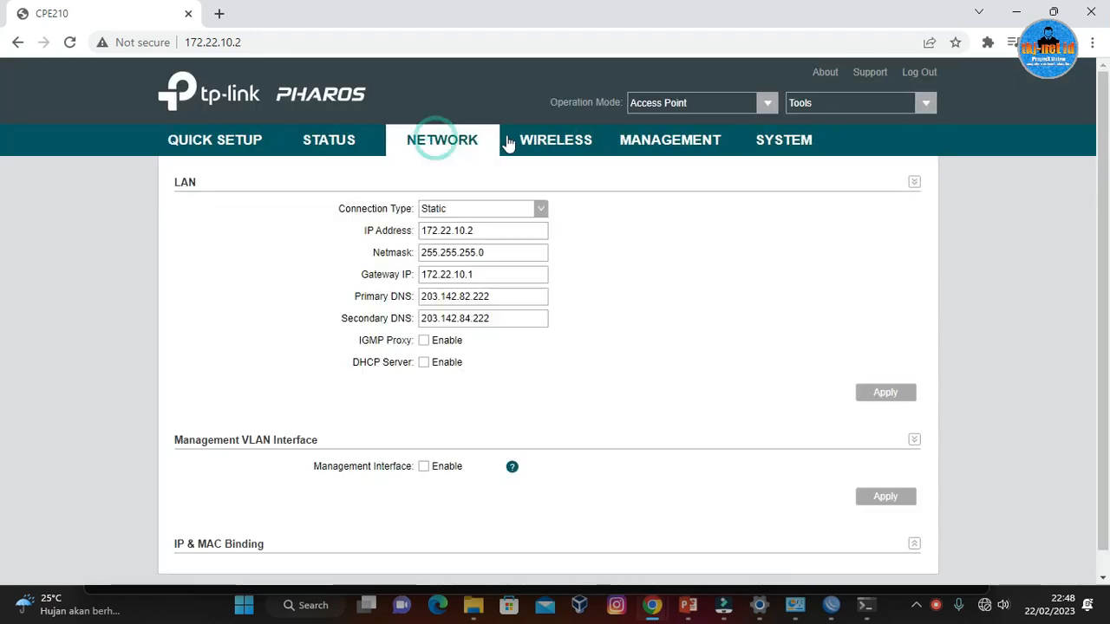
left_click(538, 141)
left_click(460, 141)
left_click(521, 138)
left_click(471, 141)
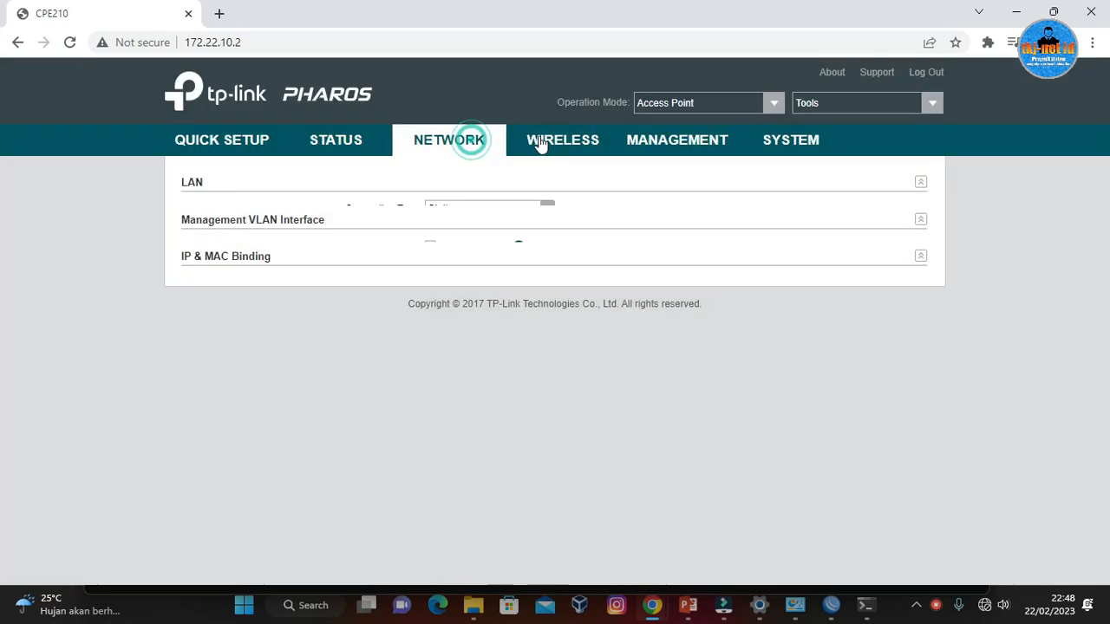
left_click(542, 144)
left_click(473, 142)
left_click(544, 153)
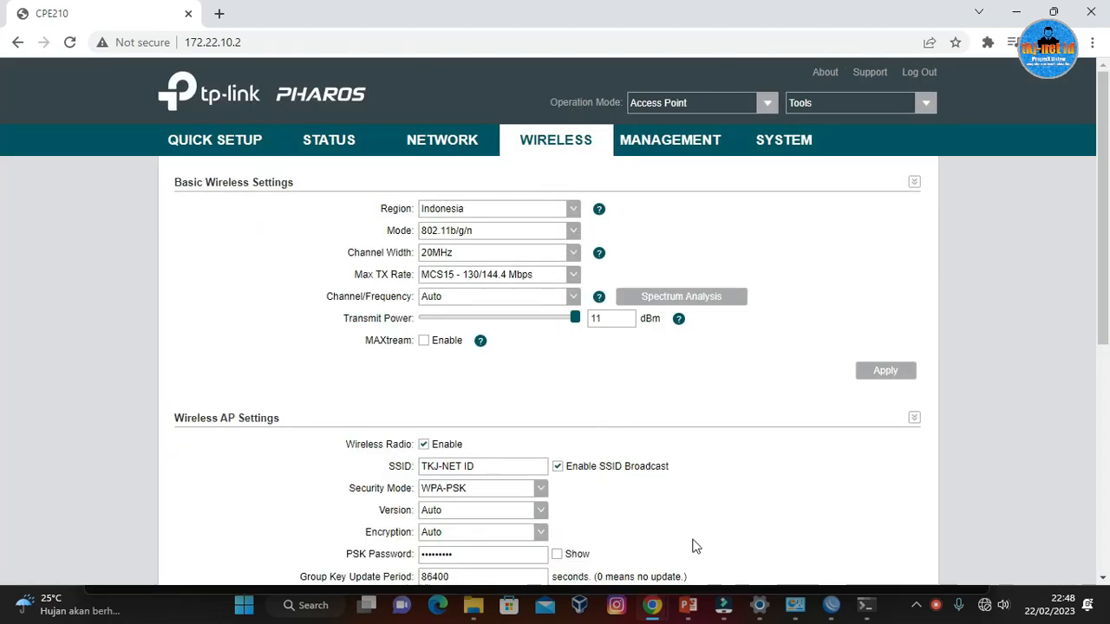
Switch to the PowerPoint presentation and review the initial laptop-connection diagram on slide 2 and the final router topology on slide 3.
left_click(696, 595)
left_click(695, 608)
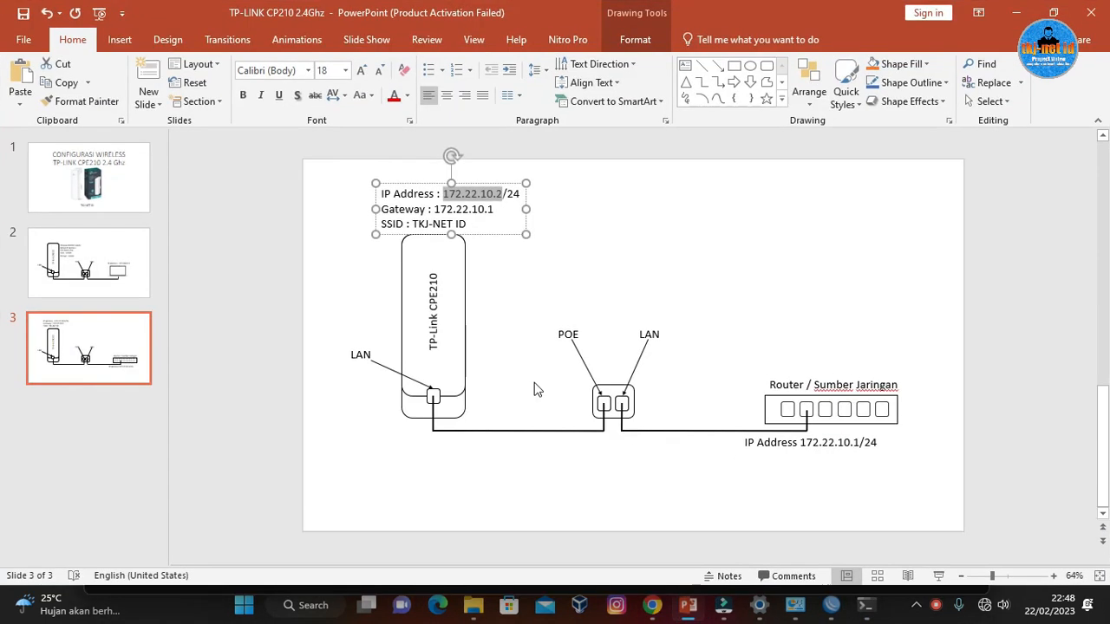
left_click(113, 260)
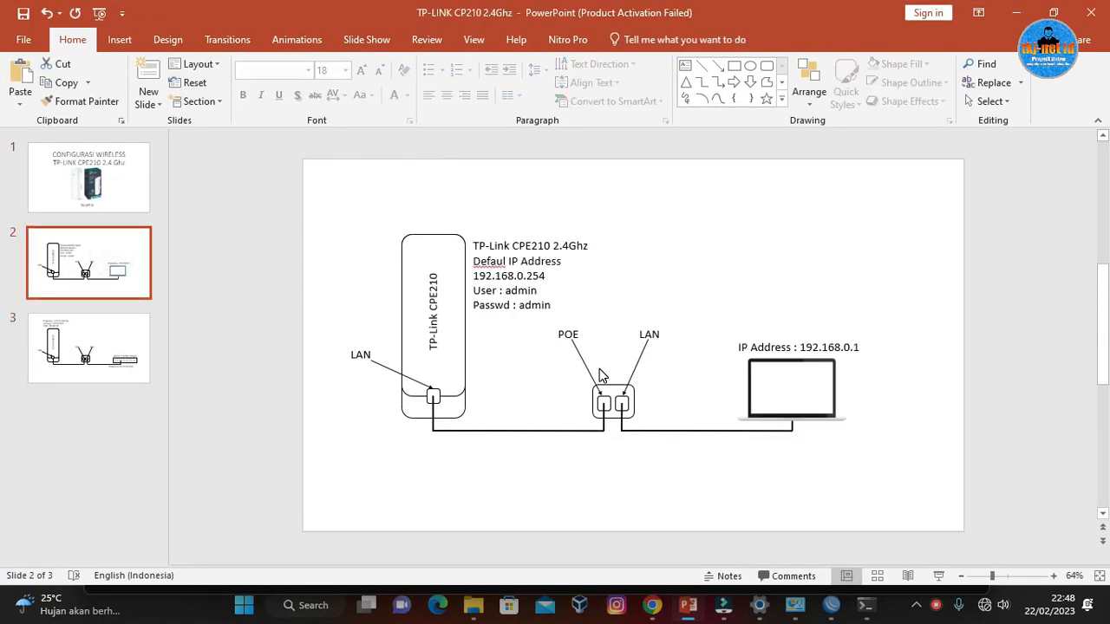
left_click(107, 344)
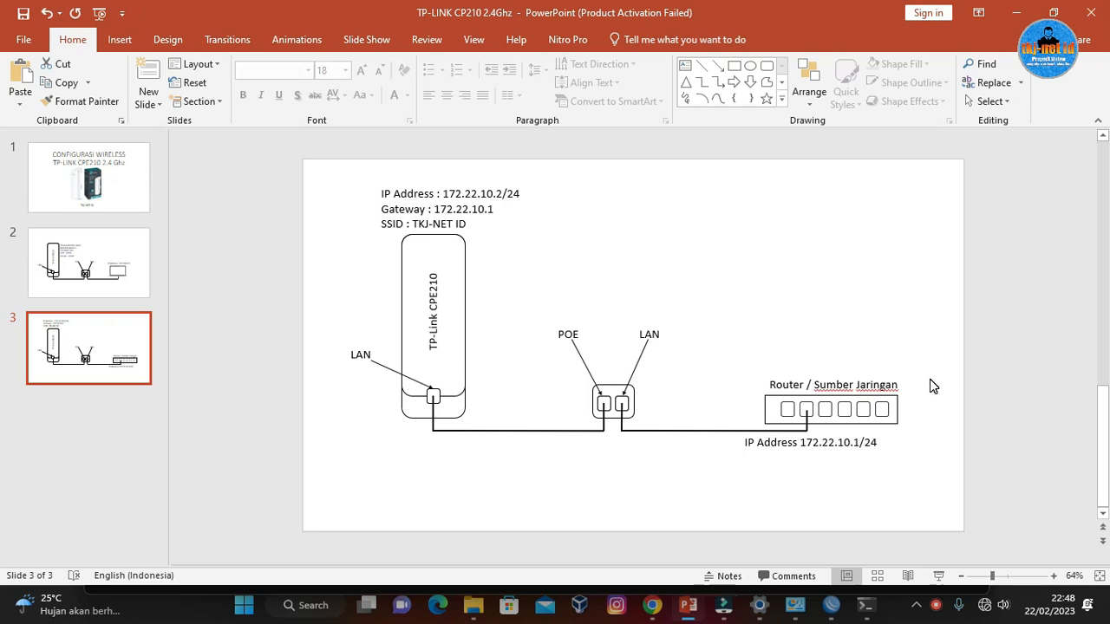
left_click(741, 287)
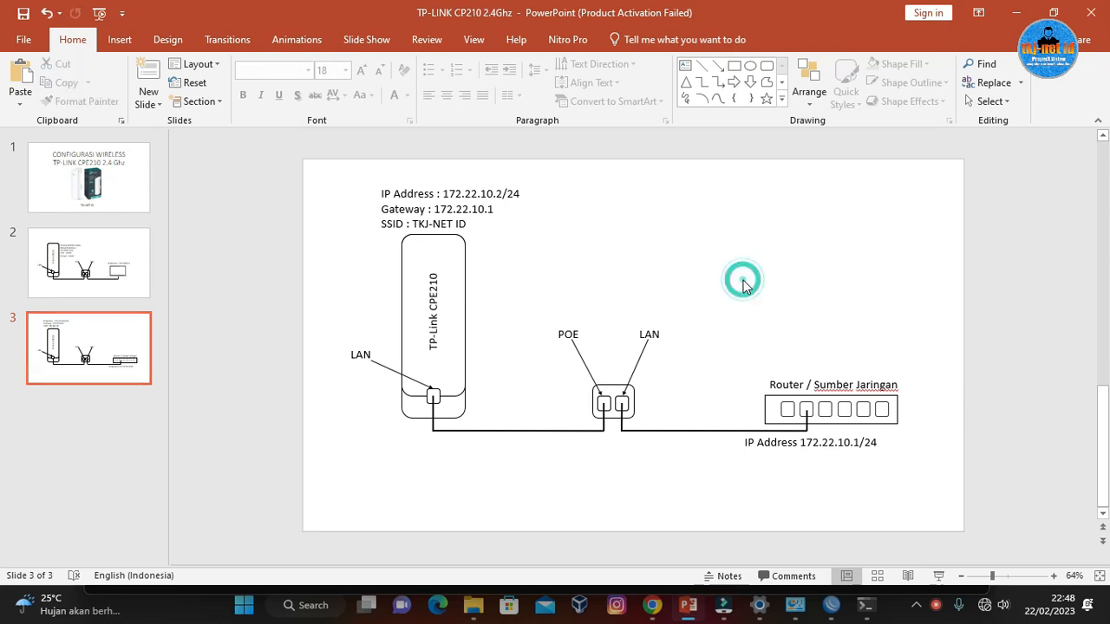